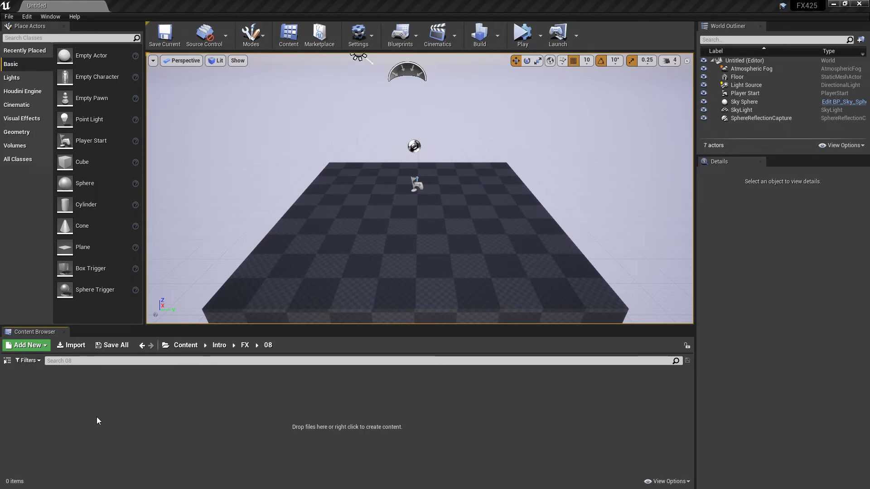
# Create a new material named M_FB_02 in the 08 folder.
pyautogui.rightClick(83, 409)
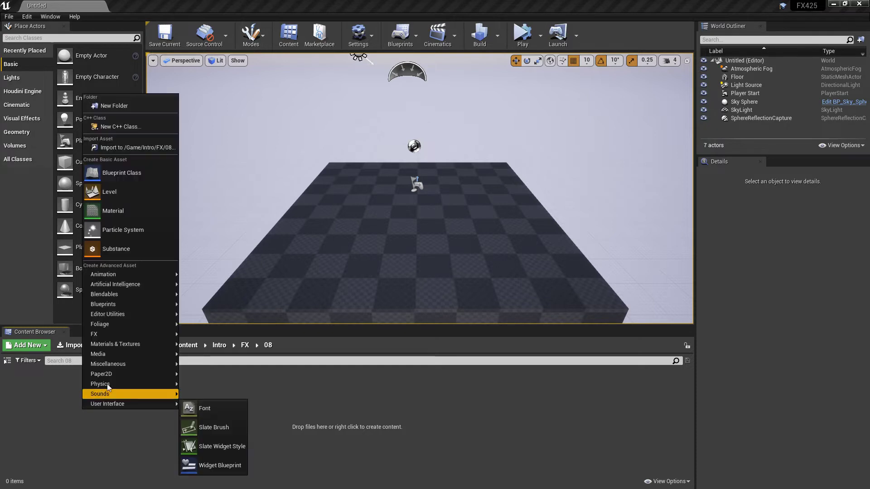
pyautogui.moveTo(127, 344)
pyautogui.click(244, 322)
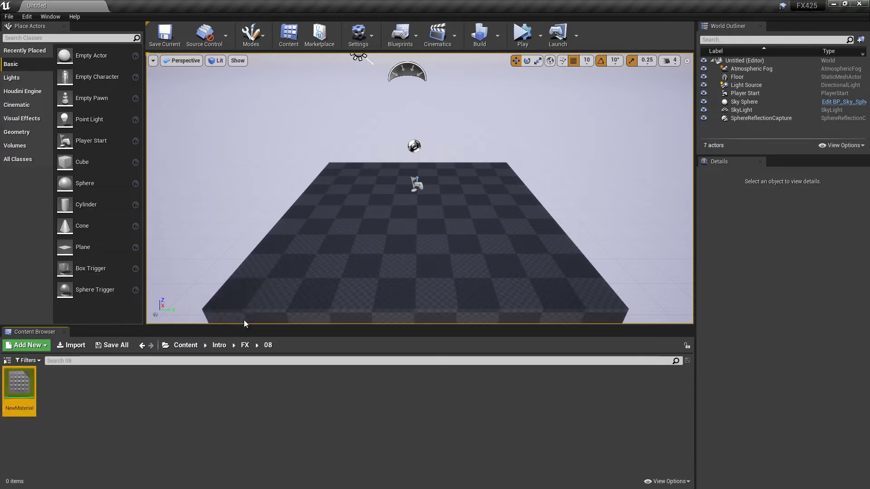
pyautogui.write('M')
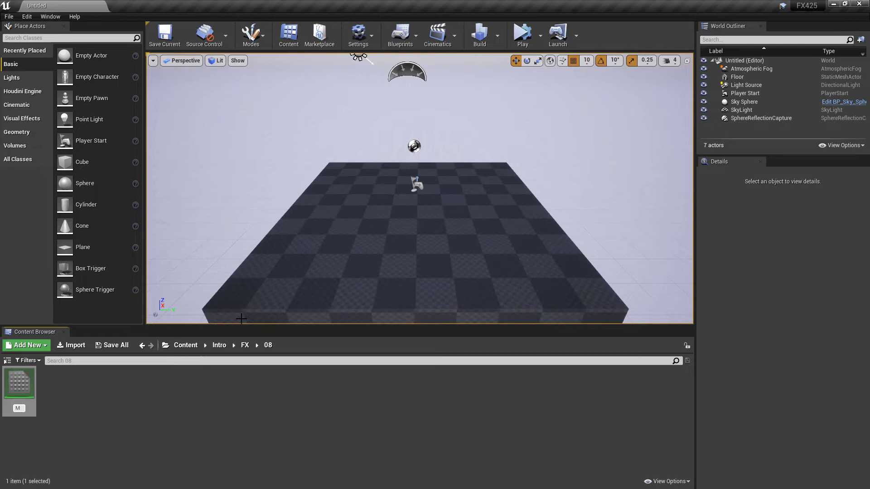
pyautogui.write('_FB_02')
pyautogui.press('Return')
# Create a material instance of M_FB_02 named MI_FB_02.
pyautogui.rightClick(16, 385)
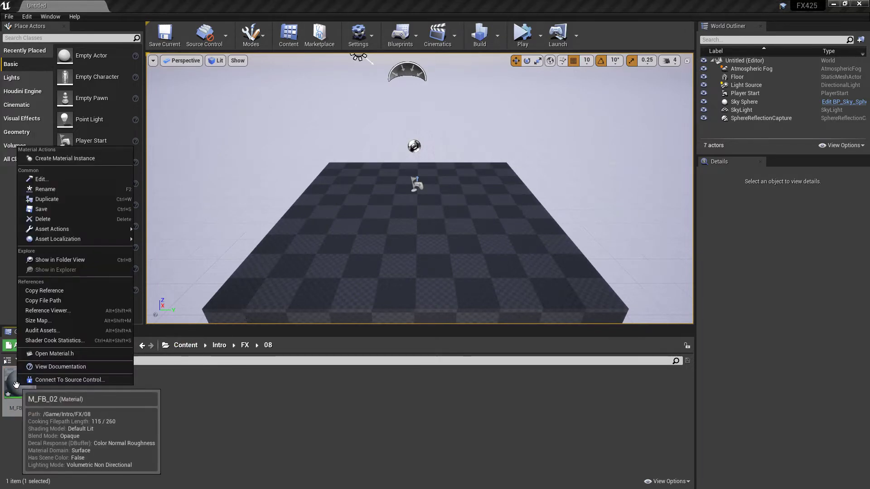
pyautogui.click(78, 158)
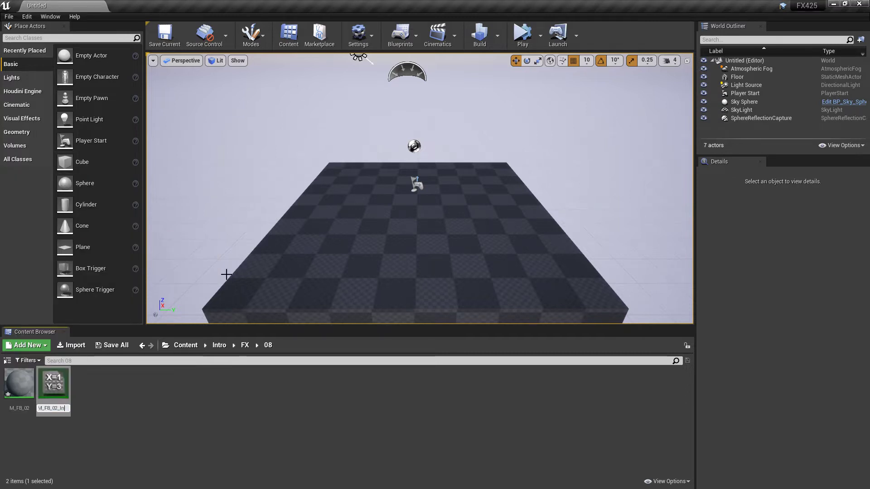
pyautogui.press('BackSpace')
pyautogui.press('BackSpace')
pyautogui.press('BackSpace')
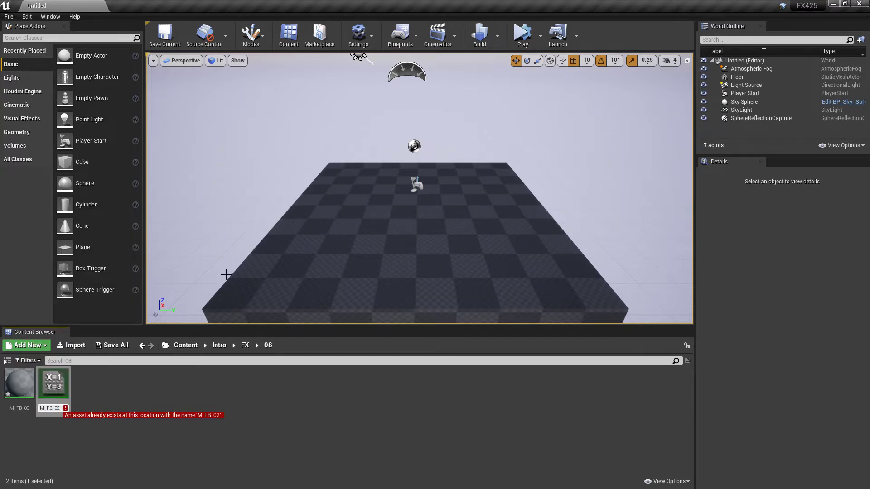
pyautogui.press('Home')
pyautogui.press('Right')
pyautogui.write('I')
pyautogui.press('Return')
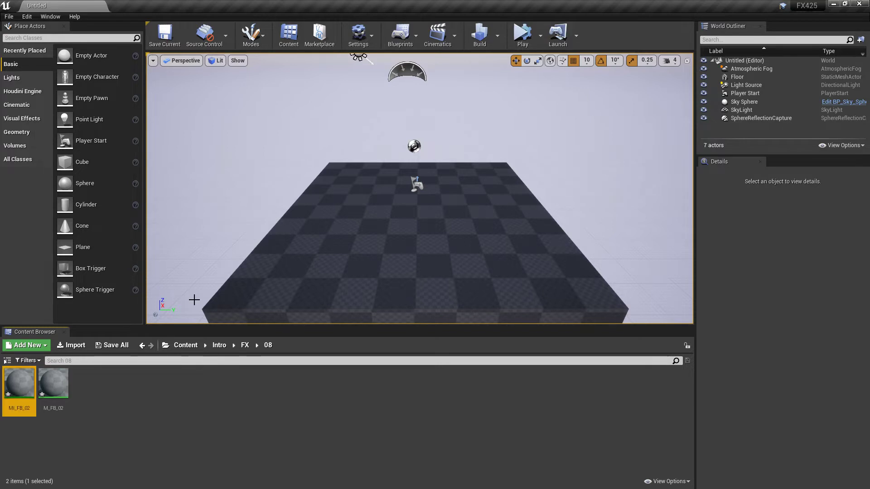
# Create an empty Niagara emitter named NE_FB_02.
pyautogui.rightClick(91, 393)
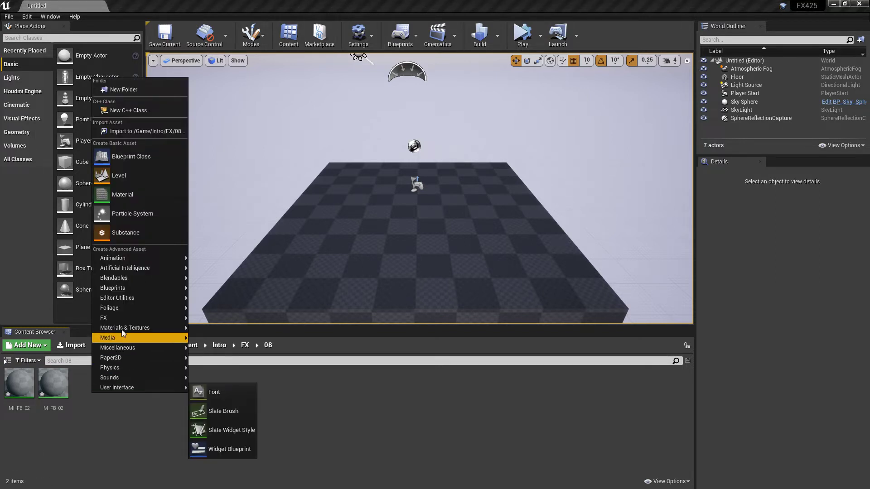
pyautogui.moveTo(122, 320)
pyautogui.click(254, 364)
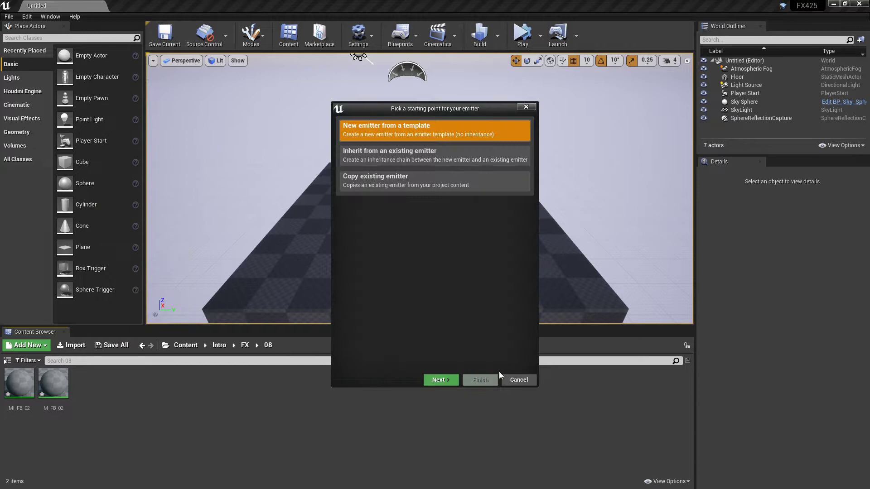
pyautogui.click(440, 380)
pyautogui.click(412, 268)
pyautogui.click(480, 380)
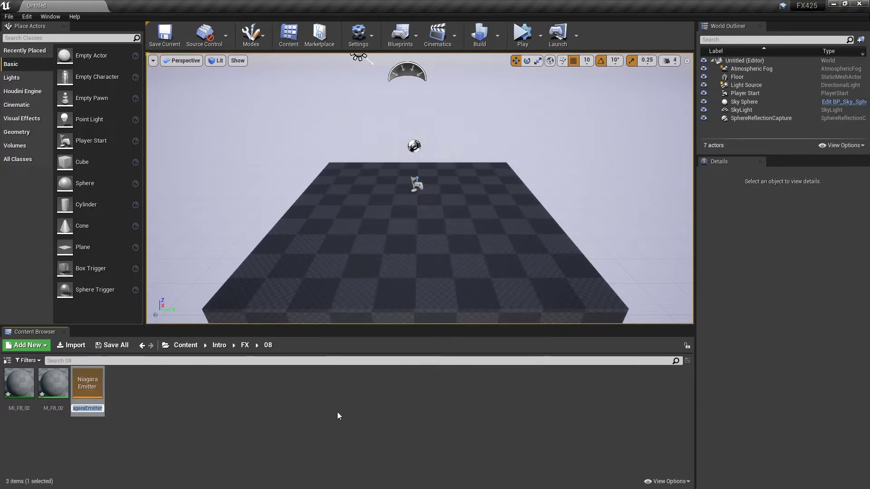
pyautogui.write('NE_FB_02')
pyautogui.click(331, 413)
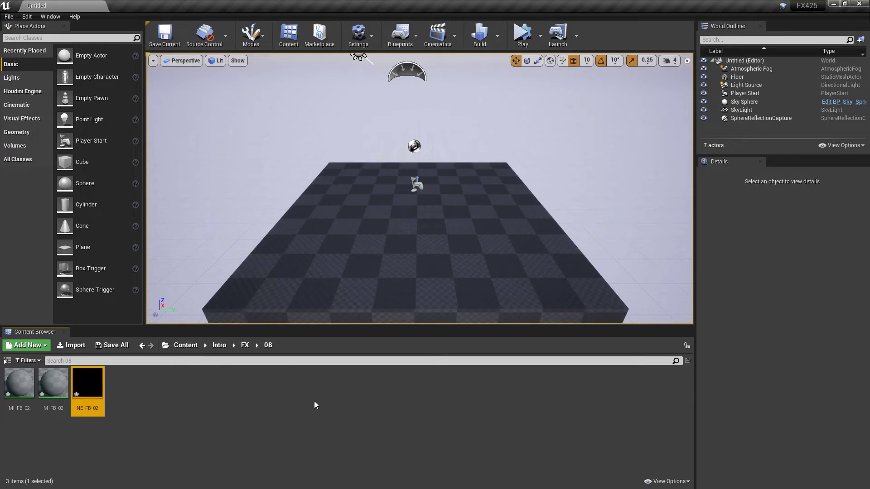
# In M_FB_02, add a ParticleSubUV node and convert it to a parameter named T_FB.
pyautogui.doubleClick(54, 383)
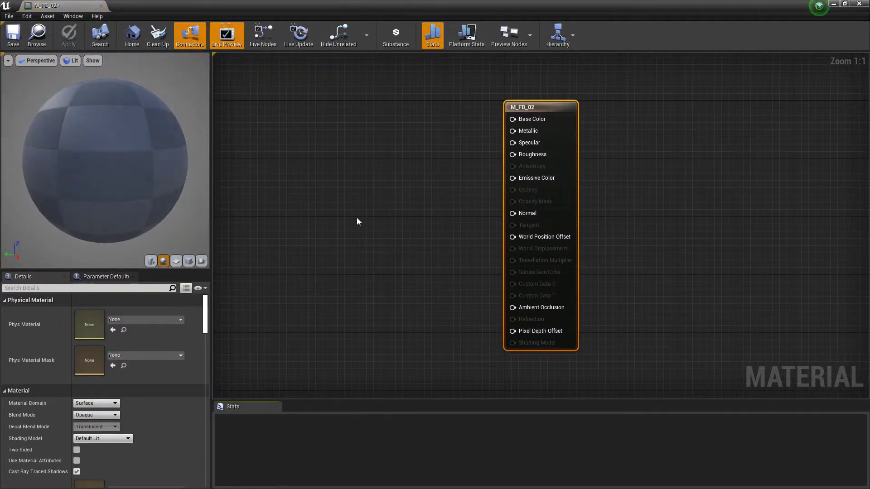
pyautogui.rightClick(331, 206)
pyautogui.write('subuv')
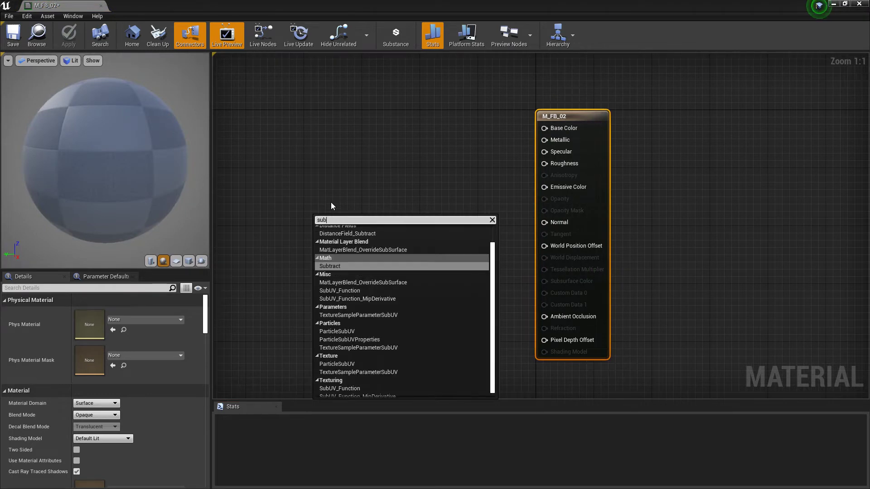
pyautogui.click(337, 326)
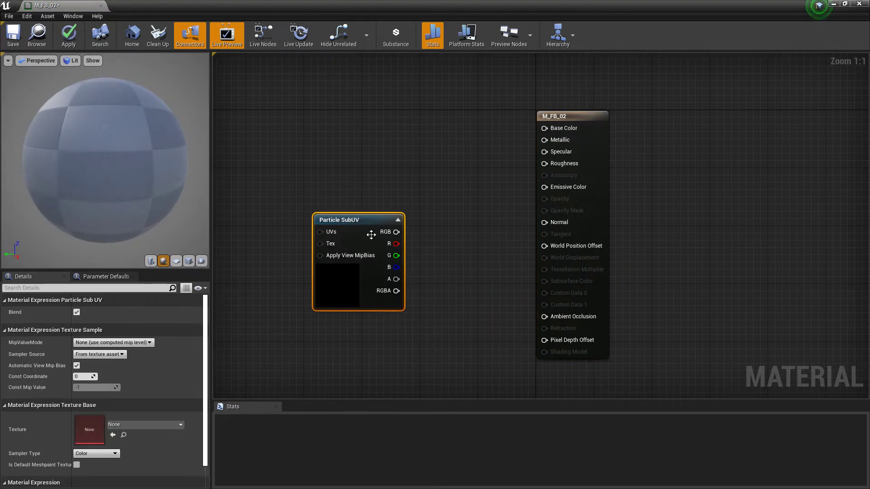
pyautogui.moveTo(347, 222); pyautogui.dragTo(296, 140)
pyautogui.rightClick(295, 139)
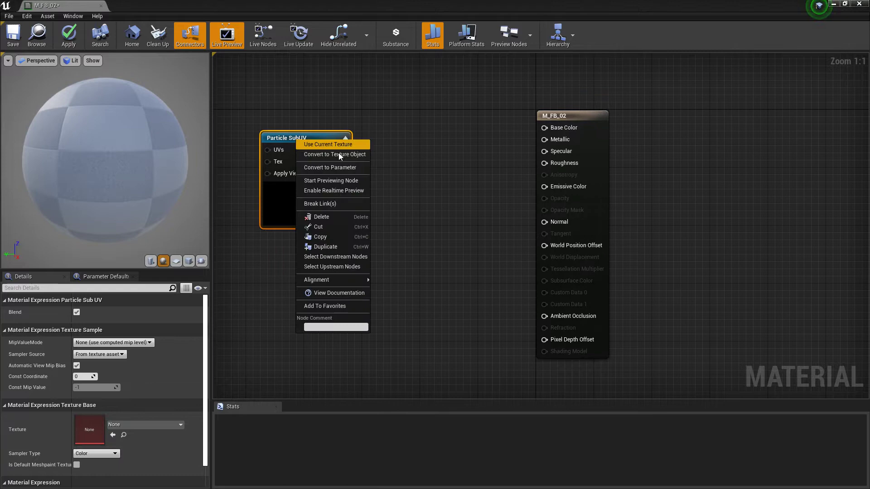
pyautogui.click(333, 166)
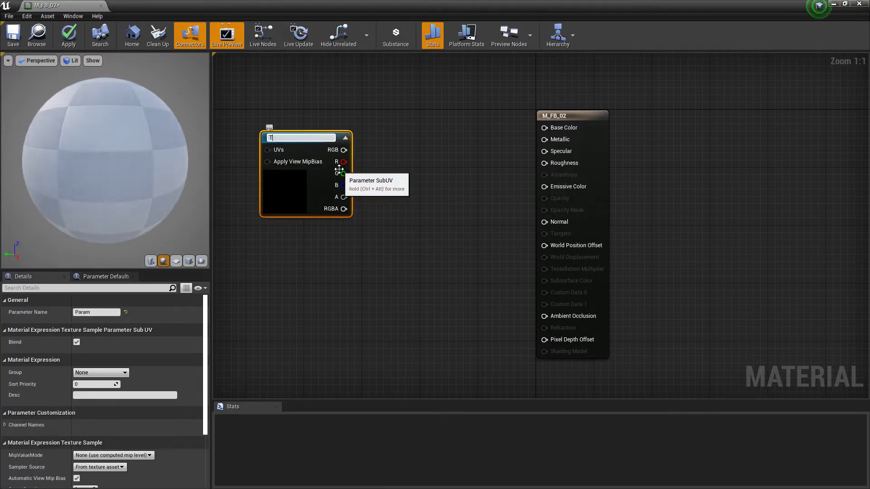
pyautogui.press('Return')
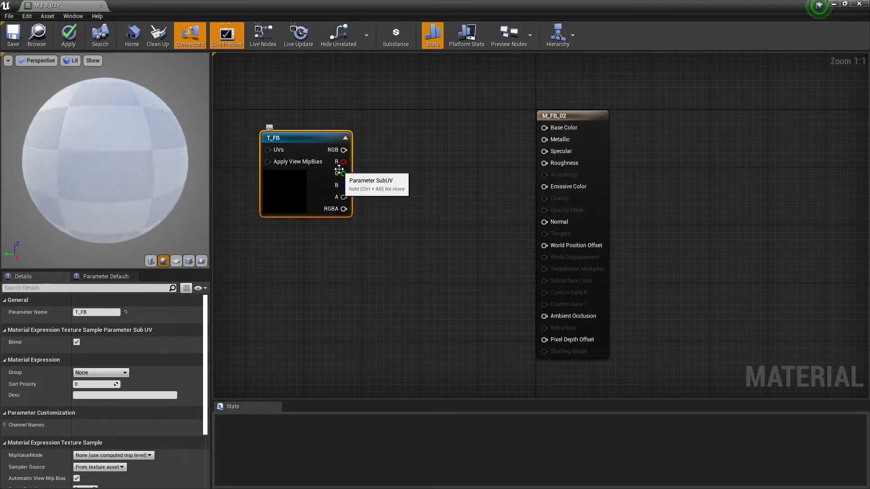
# Assign T_SmokeSubUV_8X8 as the T_FB parameter's texture.
pyautogui.scroll(-5, 67, 398)
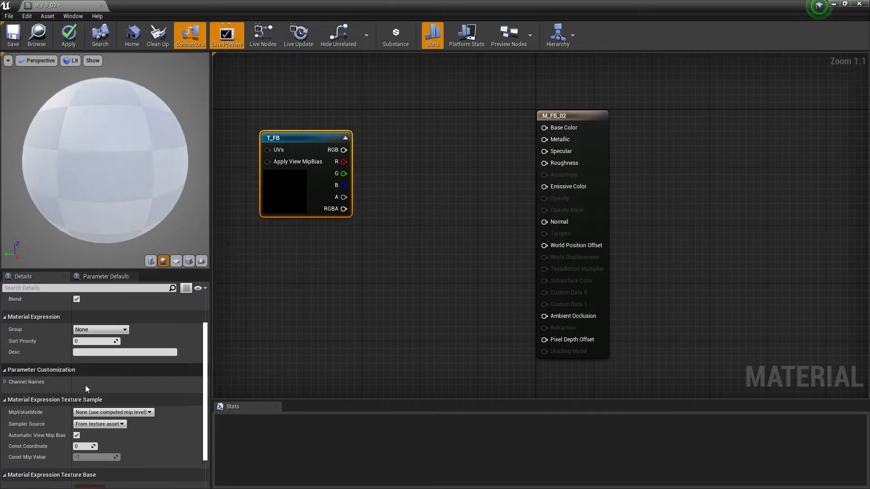
pyautogui.click(144, 438)
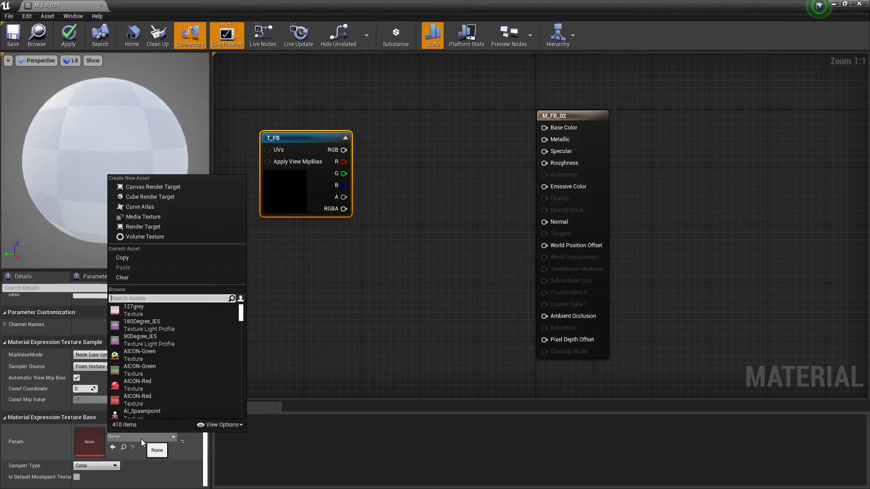
pyautogui.click(220, 426)
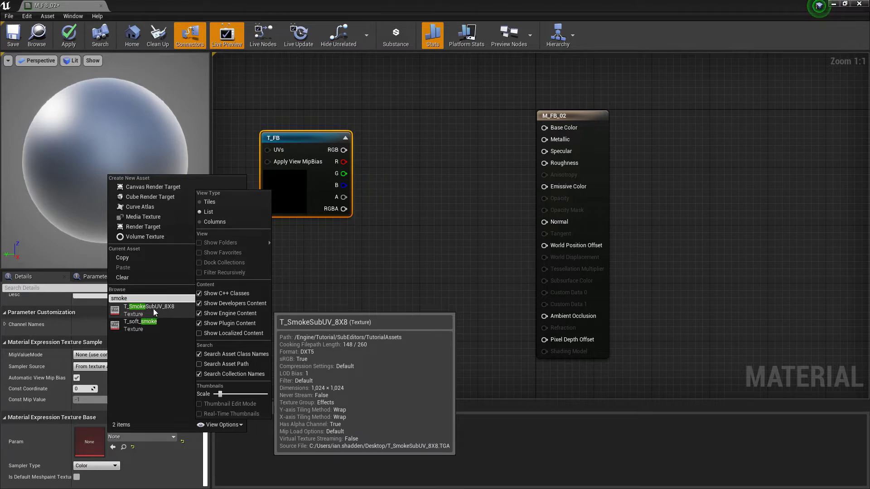
pyautogui.click(155, 311)
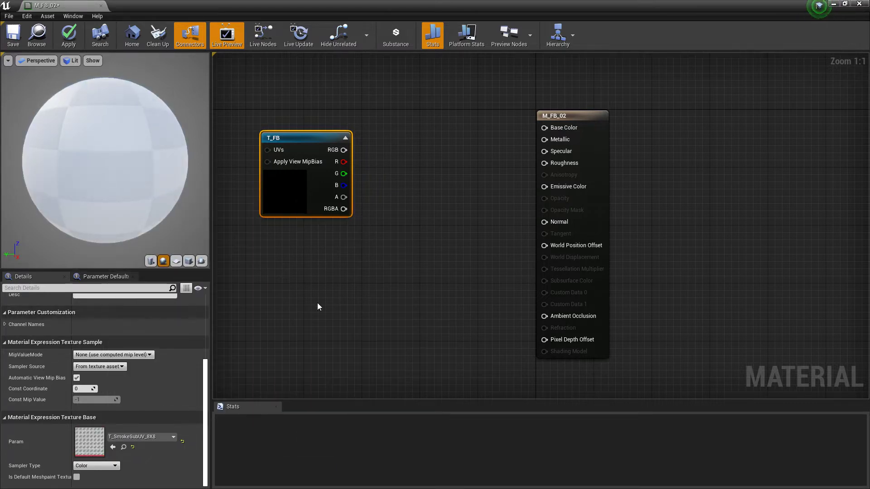
# Add a ParticleColor node and two Multiply nodes to the material graph.
pyautogui.moveTo(318, 306); pyautogui.dragTo(319, 294, button='right')
pyautogui.rightClick(292, 294)
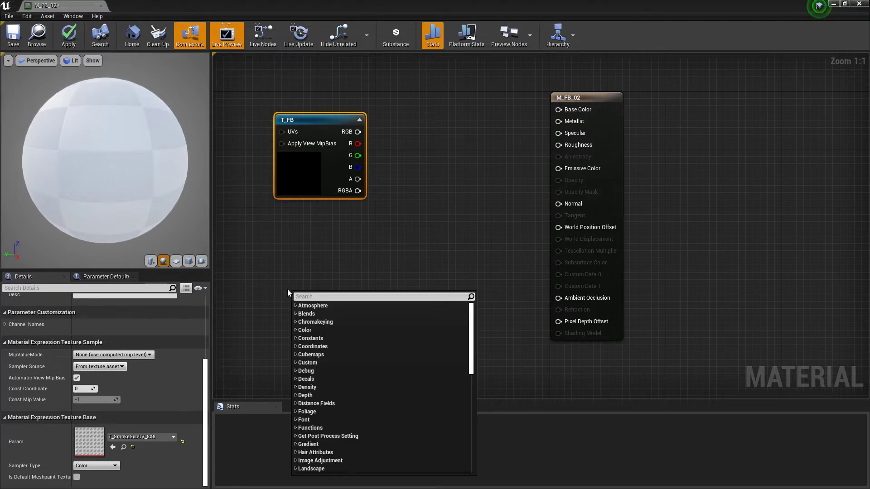
pyautogui.write('partic')
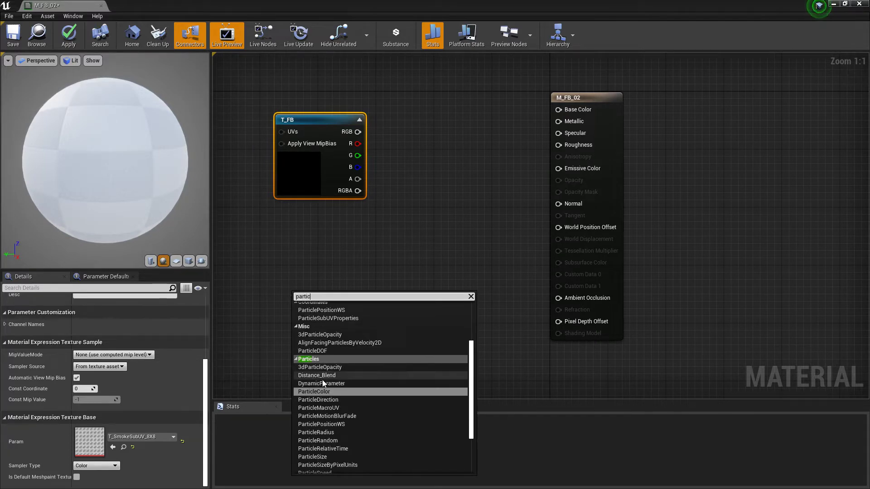
pyautogui.click(318, 392)
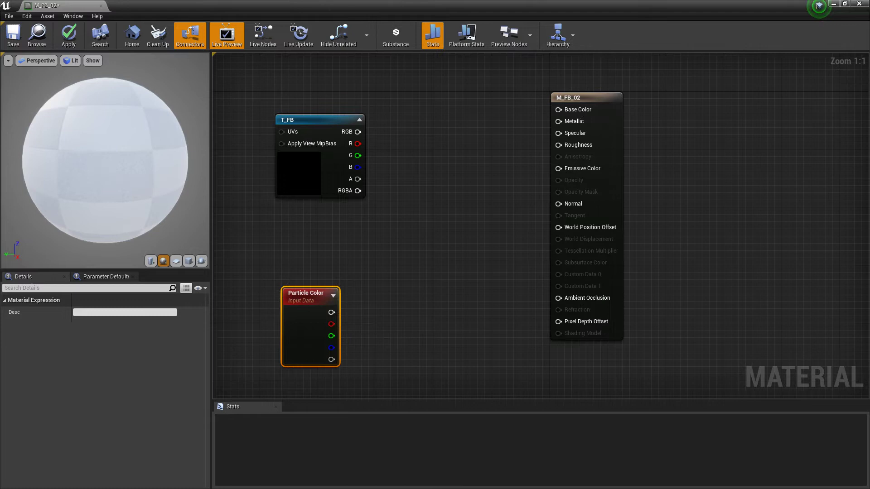
pyautogui.moveTo(419, 203); pyautogui.dragTo(413, 205, button='right')
pyautogui.click(424, 141)
pyautogui.click(428, 311)
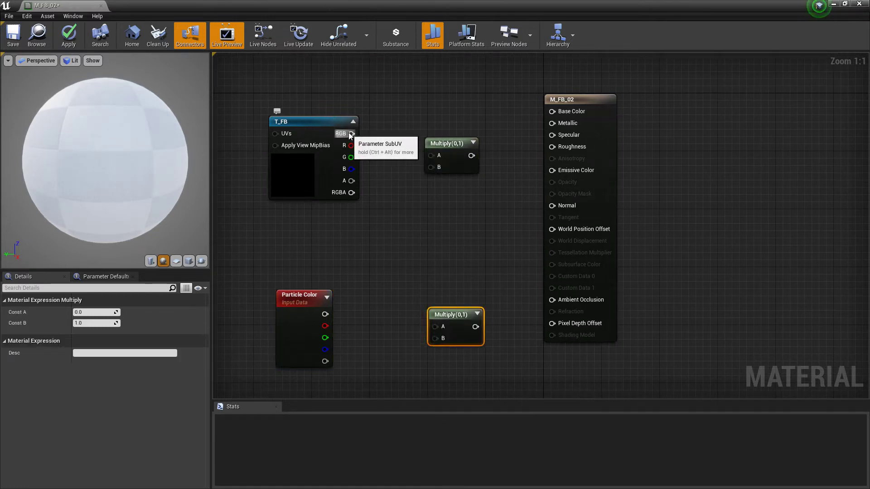
# Multiply T_FB's RGB and alpha by Particle Color's RGB and alpha, then shift the nodes left.
pyautogui.moveTo(351, 134); pyautogui.dragTo(431, 155)
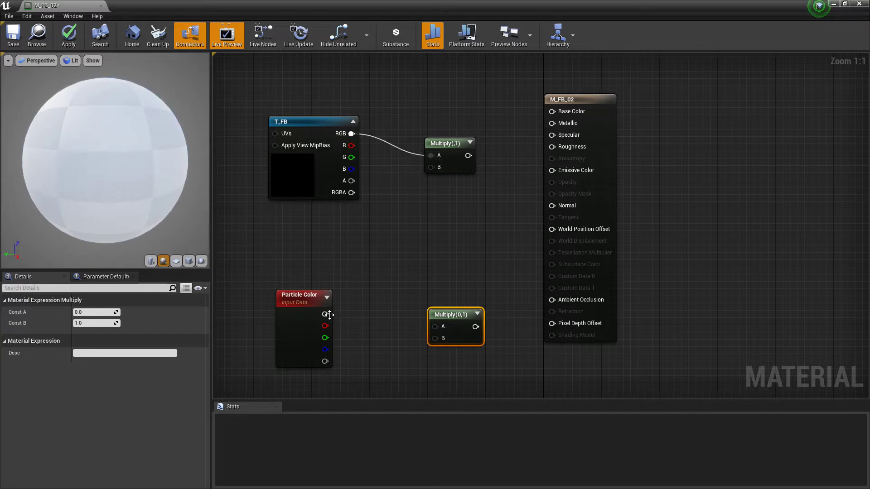
pyautogui.moveTo(325, 314); pyautogui.dragTo(432, 168)
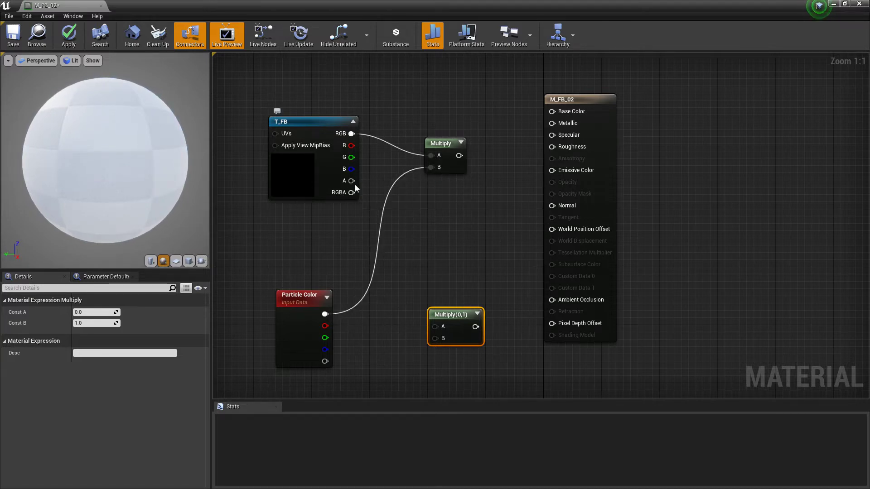
pyautogui.moveTo(351, 180); pyautogui.dragTo(435, 326)
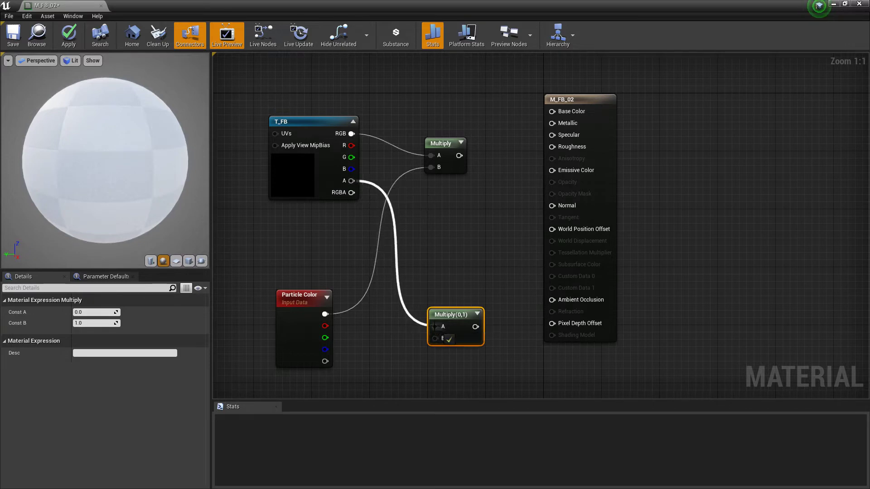
pyautogui.moveTo(326, 361); pyautogui.dragTo(435, 339)
pyautogui.moveTo(475, 364); pyautogui.dragTo(222, 123)
pyautogui.moveTo(352, 237); pyautogui.dragTo(380, 221, button='right')
# Route the alpha product through a Depth Fade node into Opacity, and the colour product into Emissive Color.
pyautogui.click(431, 280)
pyautogui.rightClick(431, 280)
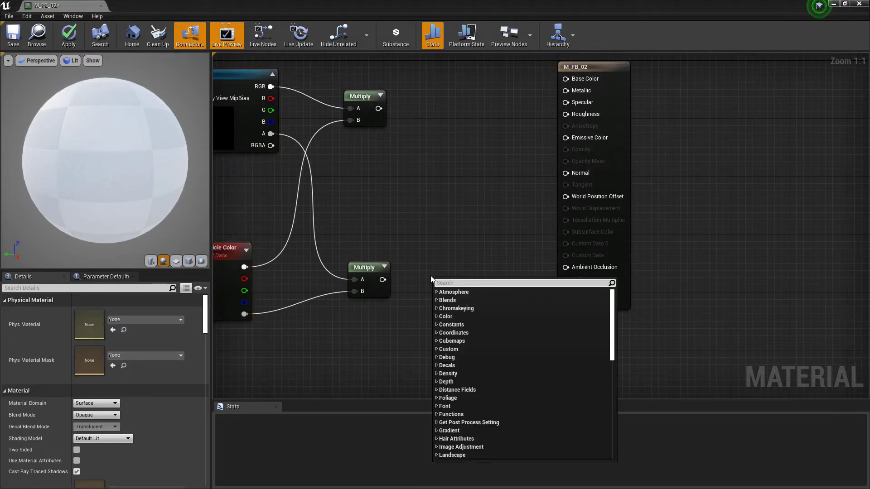
pyautogui.write('depthfad')
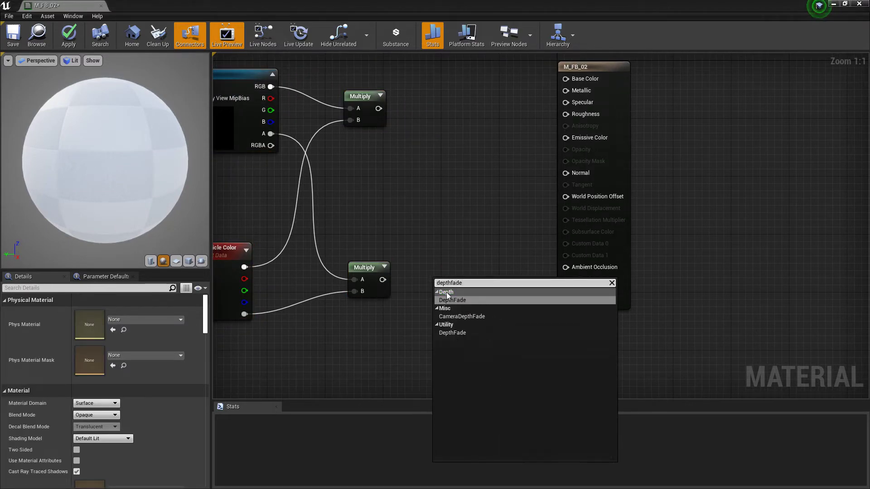
pyautogui.write('e')
pyautogui.click(452, 300)
pyautogui.moveTo(460, 283); pyautogui.dragTo(447, 264)
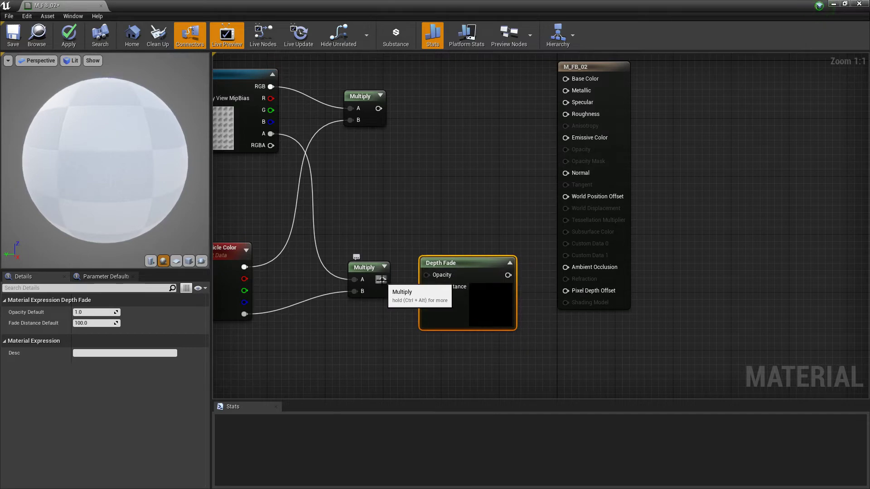
pyautogui.moveTo(381, 279); pyautogui.dragTo(426, 275)
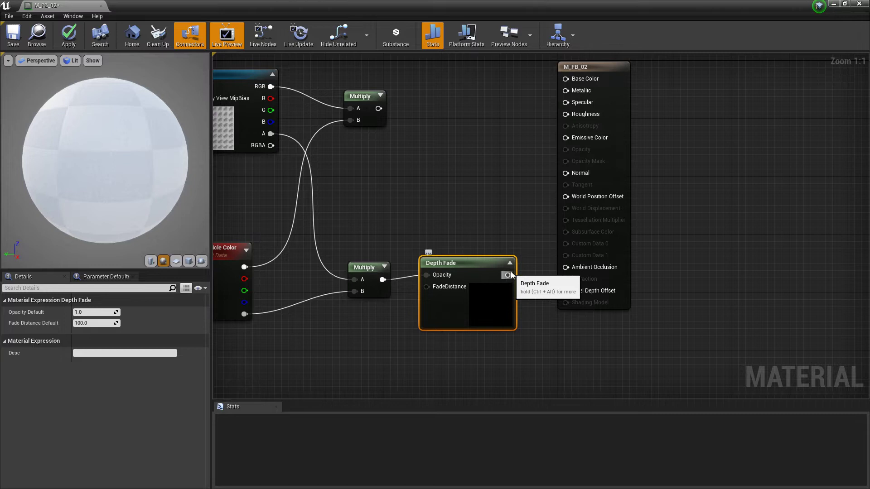
pyautogui.moveTo(507, 275); pyautogui.dragTo(567, 152)
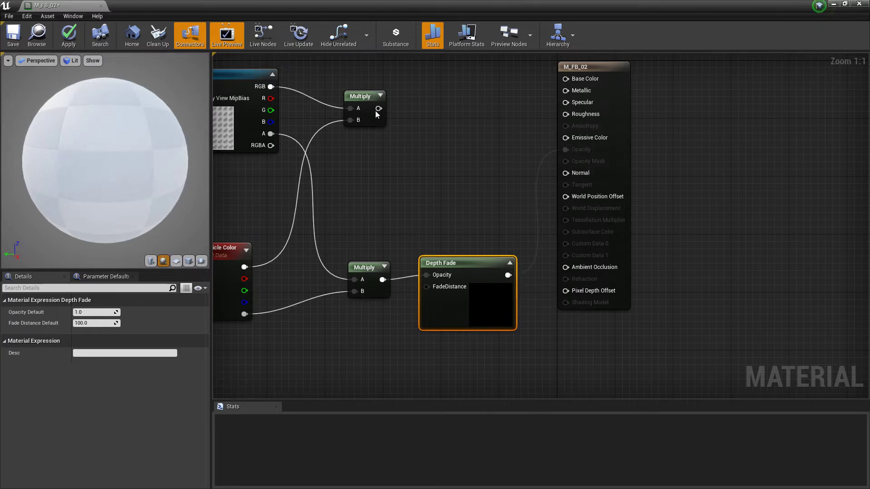
pyautogui.moveTo(378, 108); pyautogui.dragTo(566, 142)
# Set the material's Blend Mode to Translucent and save M_FB_02.
pyautogui.click(409, 194)
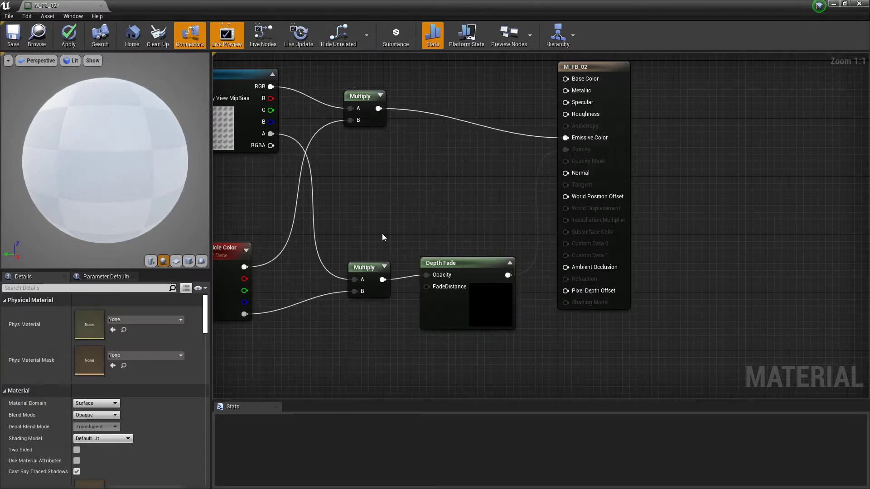
pyautogui.click(88, 420)
pyautogui.click(91, 435)
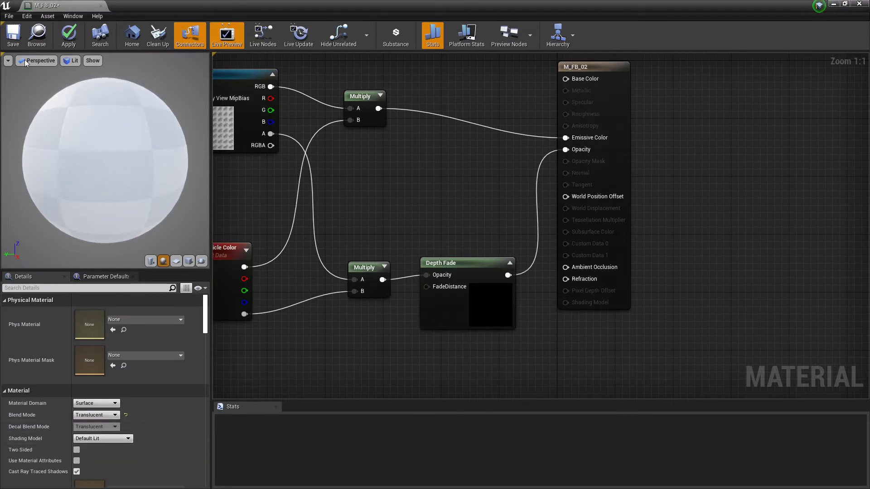
pyautogui.click(13, 43)
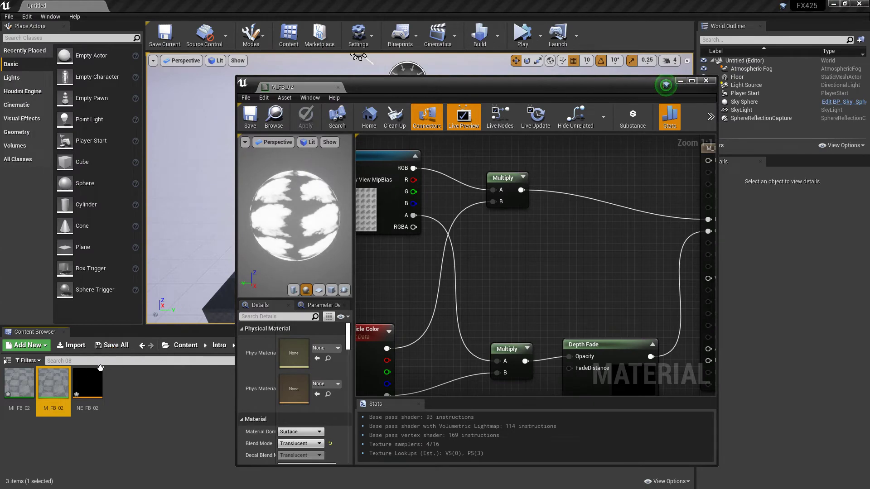
# Open NE_FB_02 and assign MI_FB_02 as the Sprite Renderer material.
pyautogui.doubleClick(89, 383)
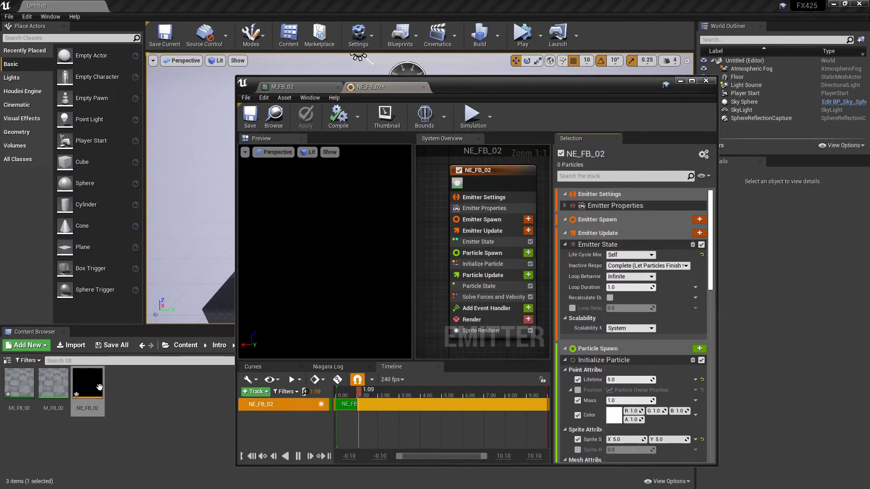
pyautogui.click(474, 332)
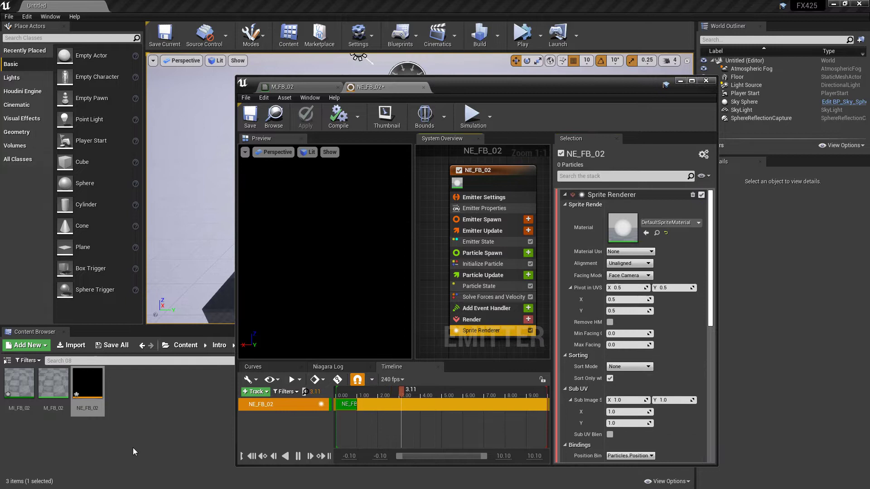
pyautogui.moveTo(19, 383); pyautogui.dragTo(622, 222)
pyautogui.click(347, 392)
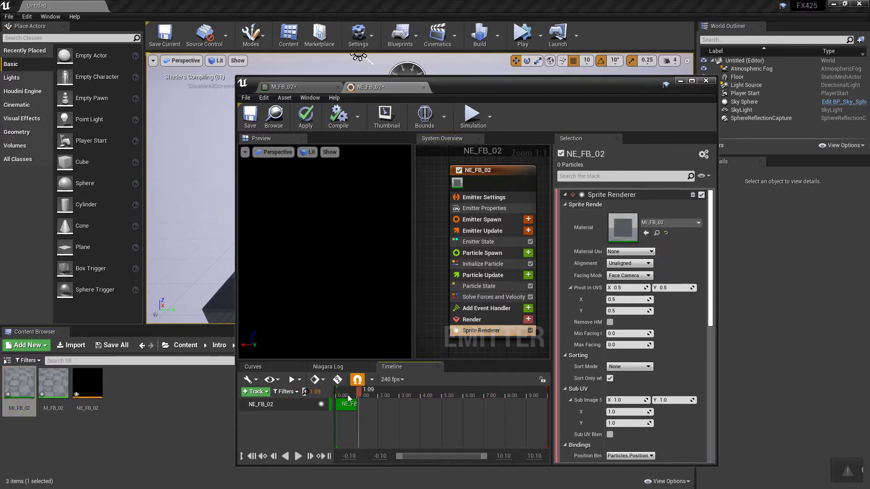
pyautogui.click(692, 81)
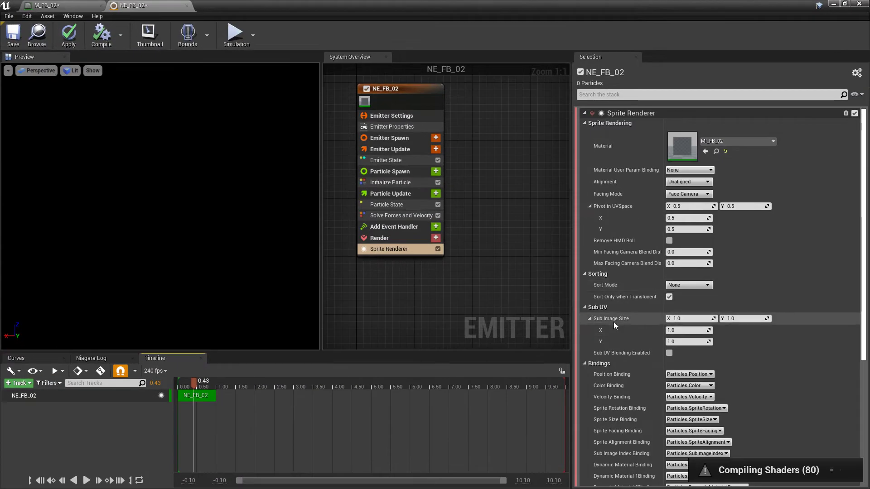
# Set the Sprite Renderer's Sub Image Size to 8 × 8.
pyautogui.click(691, 318)
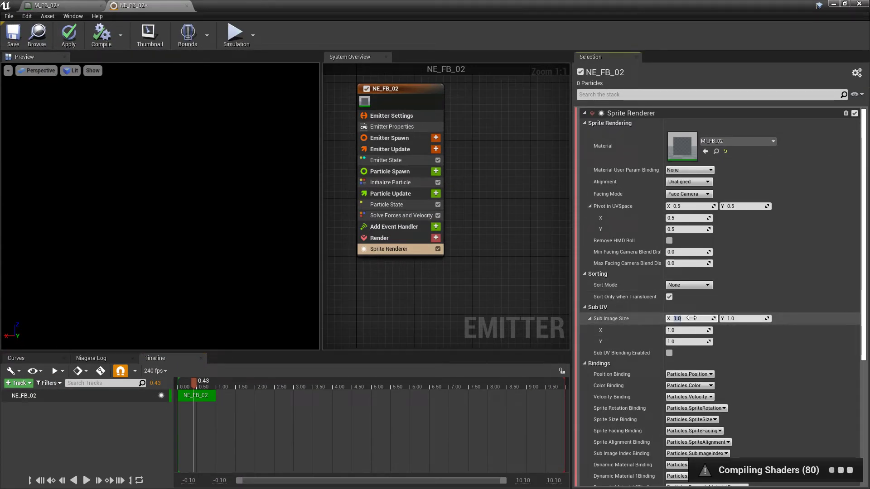
pyautogui.write('8')
pyautogui.press('Tab')
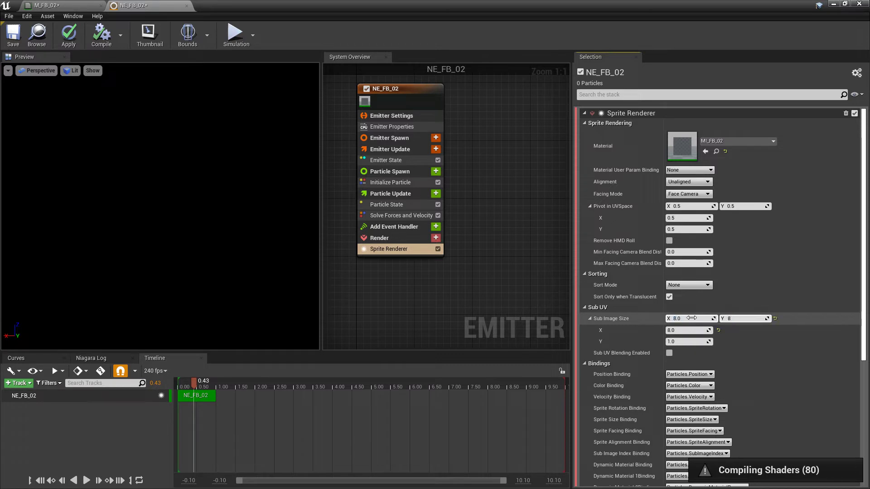
pyautogui.click(574, 310)
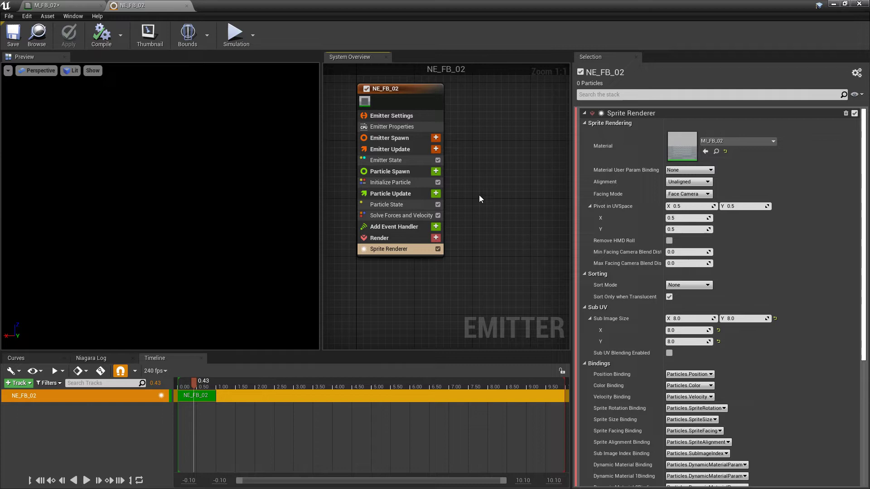
pyautogui.click(435, 150)
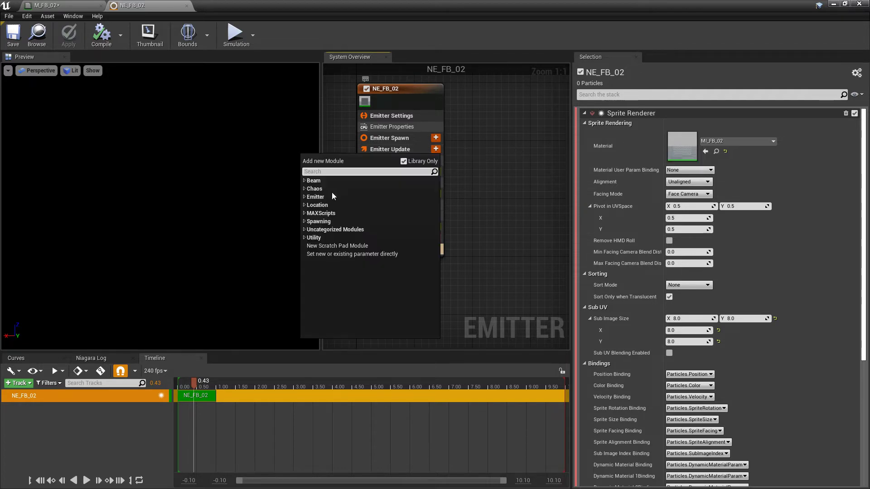
# Add a Spawn Rate module (rate 10.0) to Emitter Update and pause the preview once smoke builds up.
pyautogui.click(311, 221)
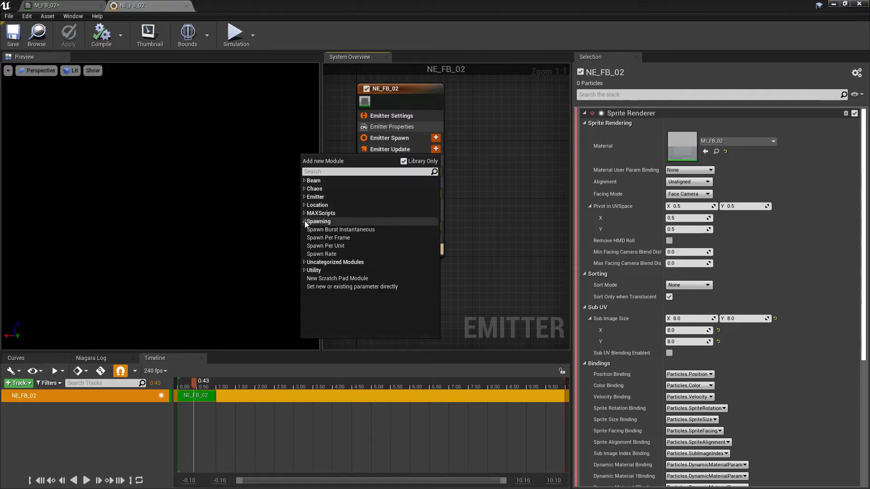
pyautogui.click(357, 254)
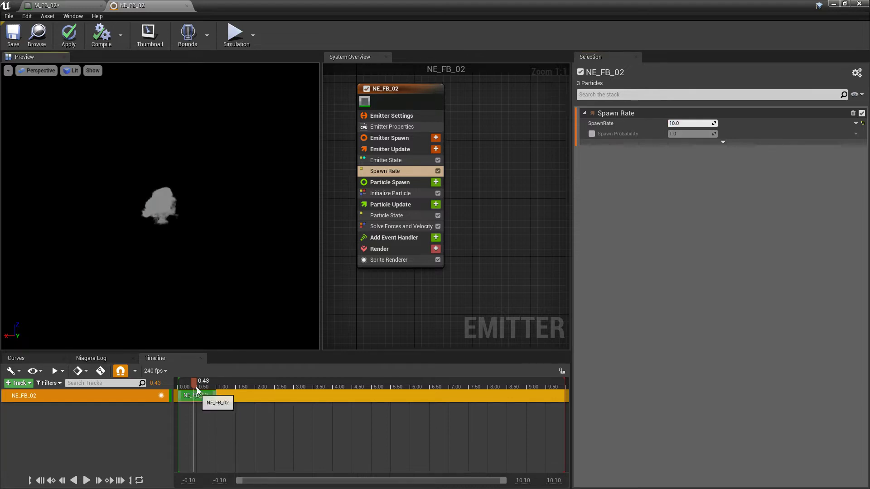
pyautogui.moveTo(194, 396); pyautogui.dragTo(180, 391, button='right')
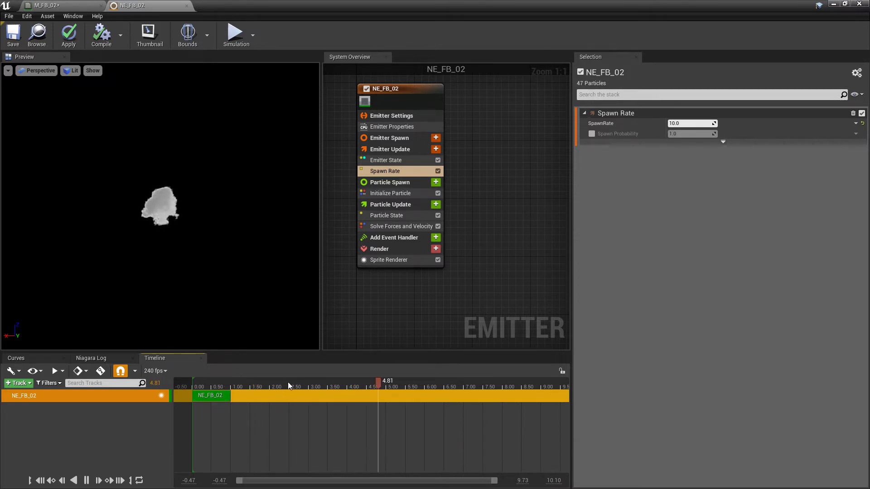
pyautogui.press('space')
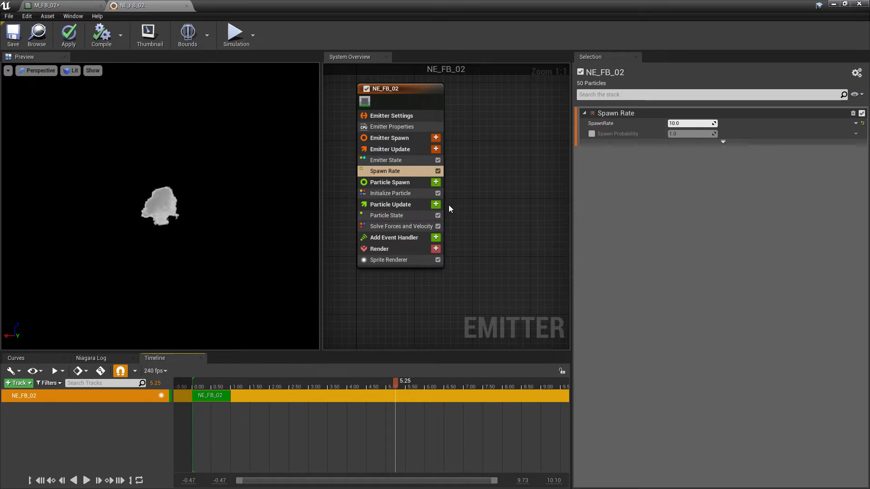
# Add a Set Parameters module to particle spawn that sets Particles.SubImageIndex.
pyautogui.click(435, 204)
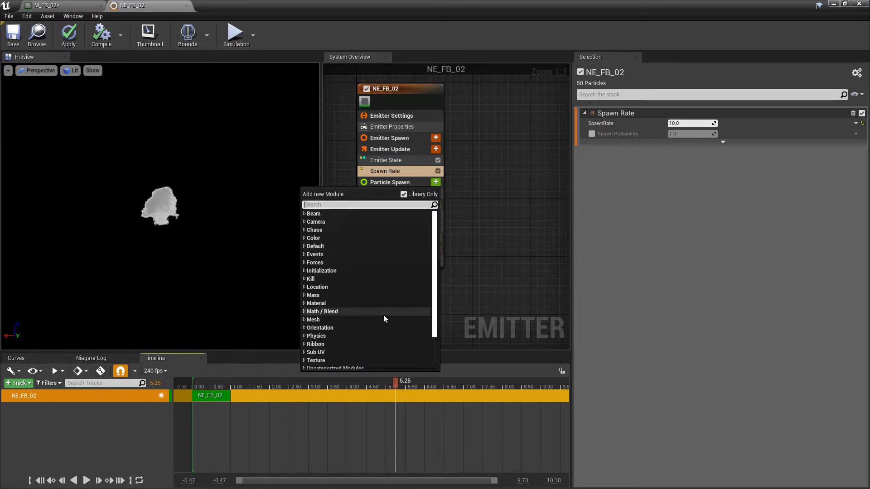
pyautogui.scroll(-3, 384, 318)
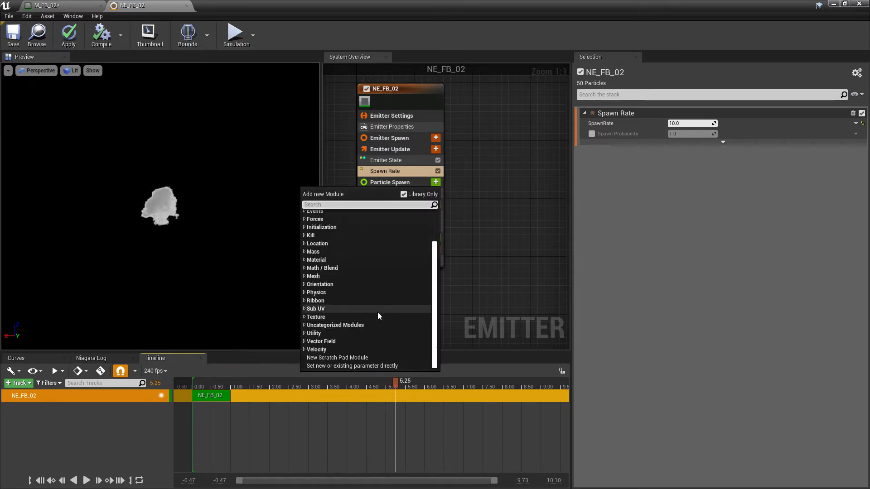
pyautogui.click(352, 366)
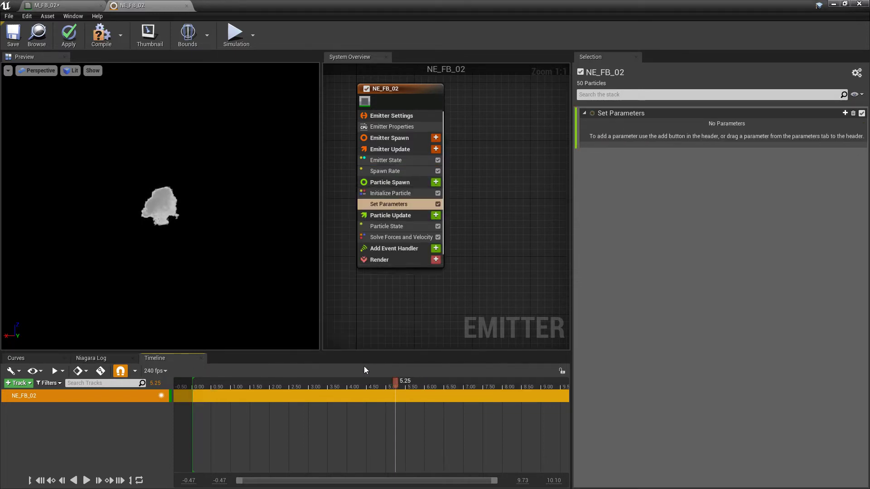
pyautogui.click(844, 114)
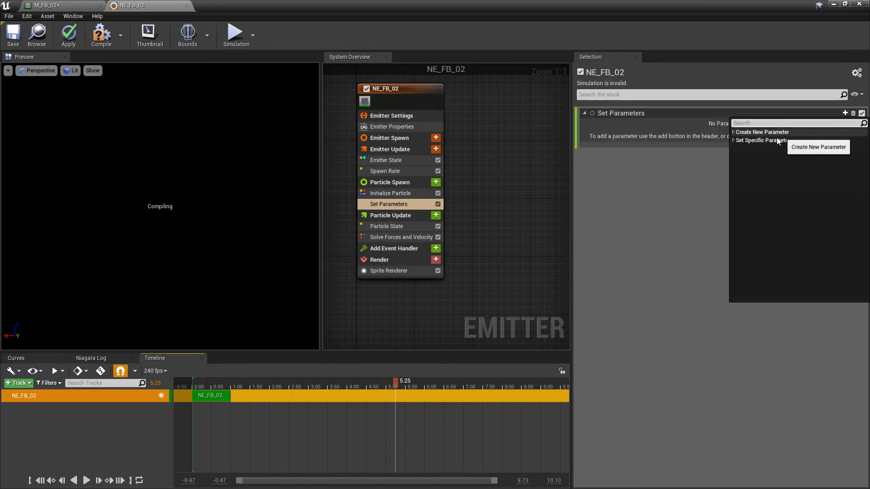
pyautogui.click(734, 142)
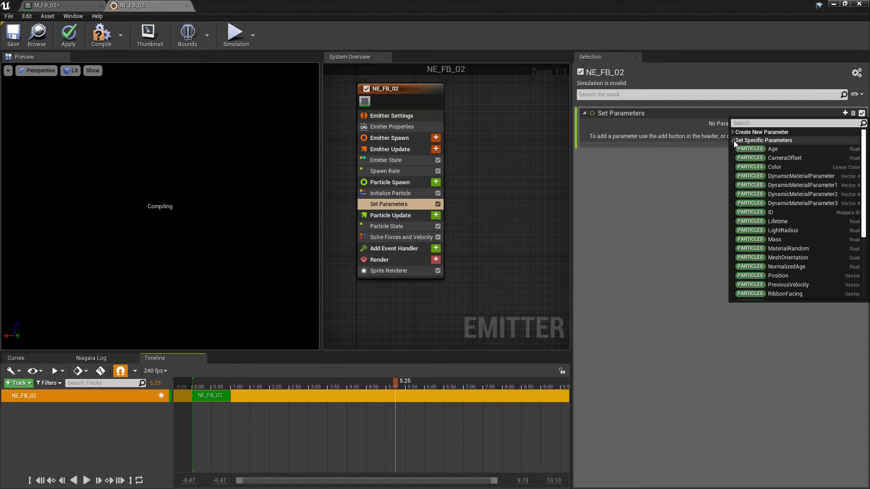
pyautogui.scroll(-5, 788, 249)
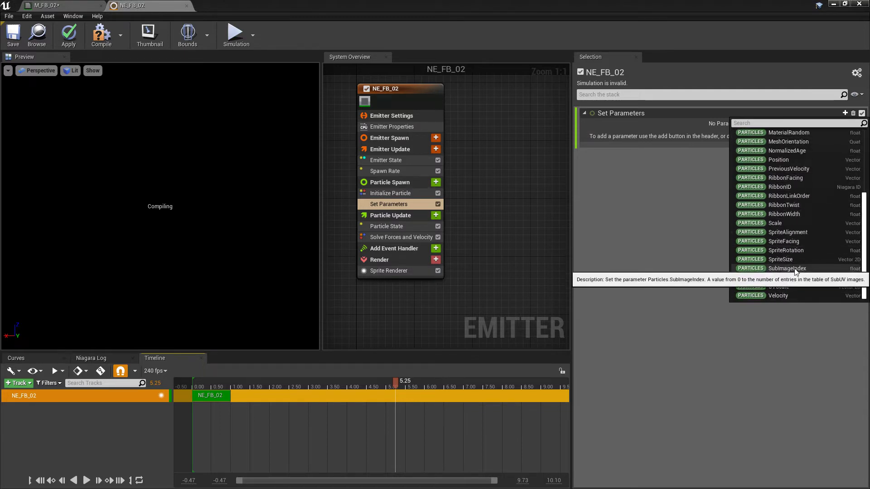
pyautogui.click(788, 269)
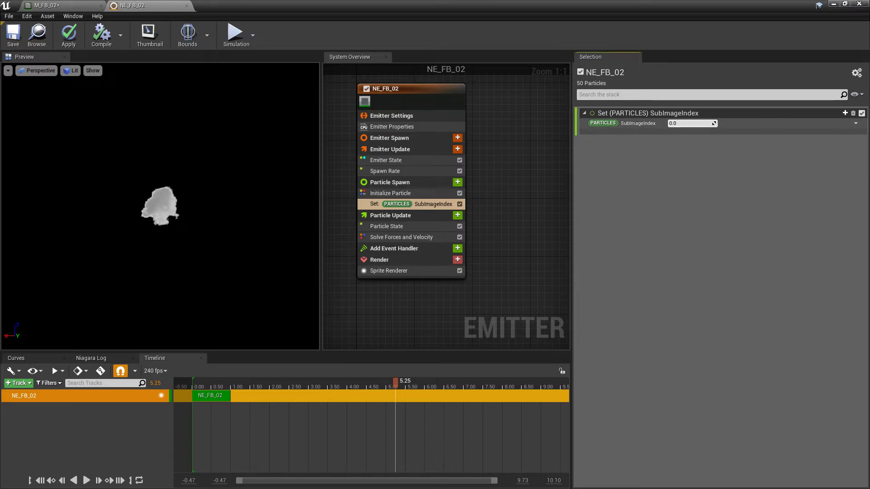
pyautogui.moveTo(692, 123); pyautogui.dragTo(692, 123)
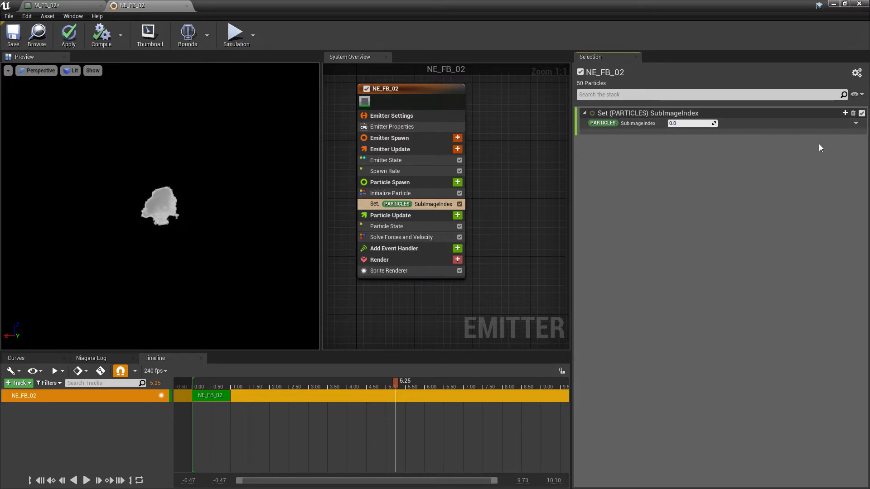
# Drive SubImageIndex with a Uniform Ranged Float from 0 to 64 and replay the preview.
pyautogui.click(855, 123)
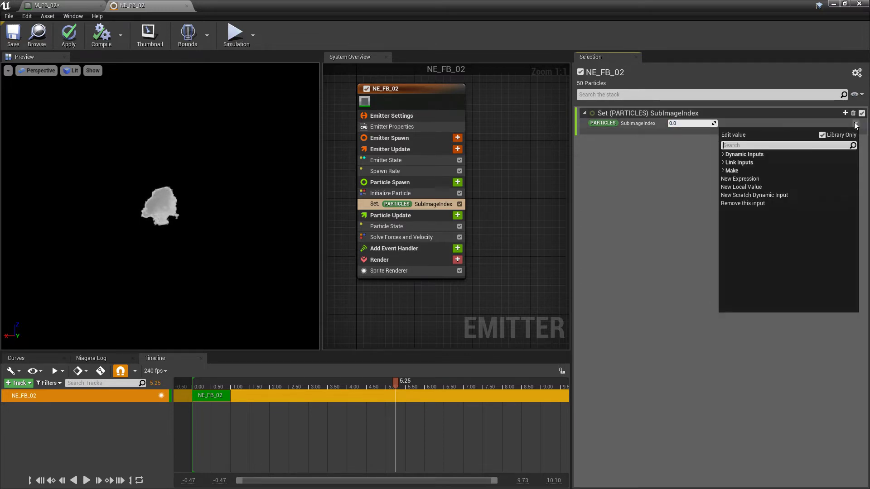
pyautogui.click(722, 156)
pyautogui.scroll(-3, 769, 258)
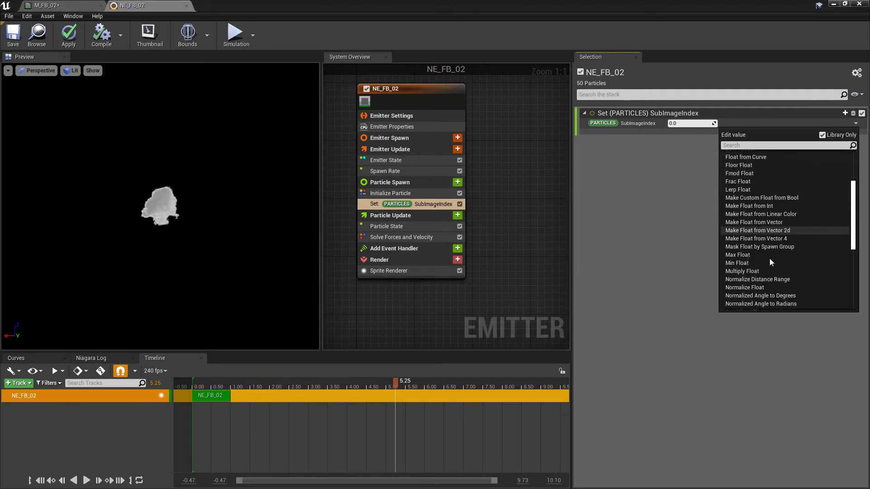
pyautogui.scroll(-5, 769, 258)
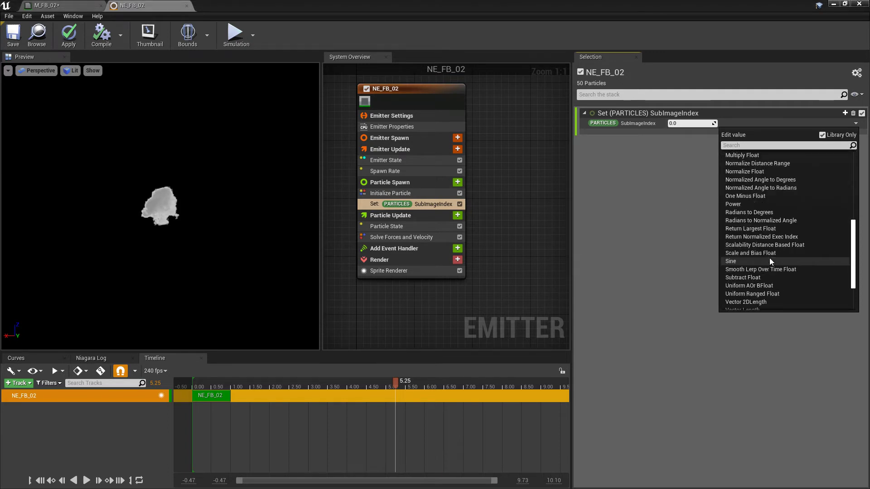
pyautogui.click(765, 294)
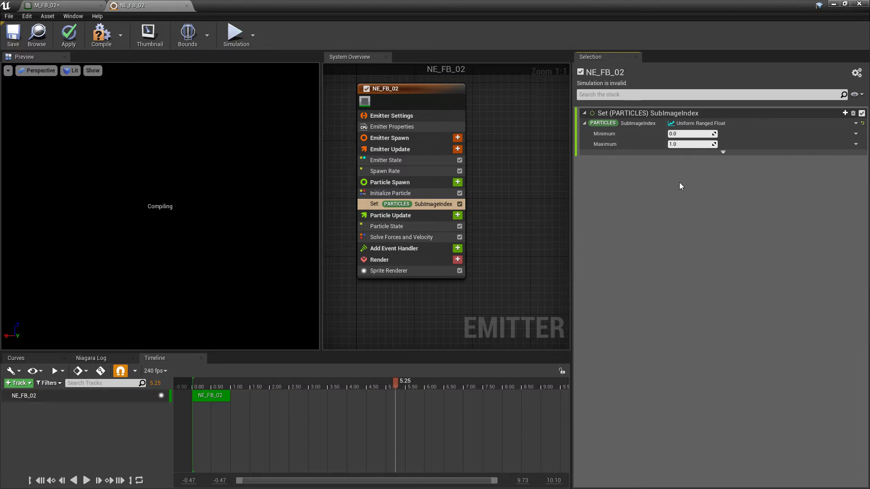
pyautogui.rightClick(636, 142)
pyautogui.press('Escape')
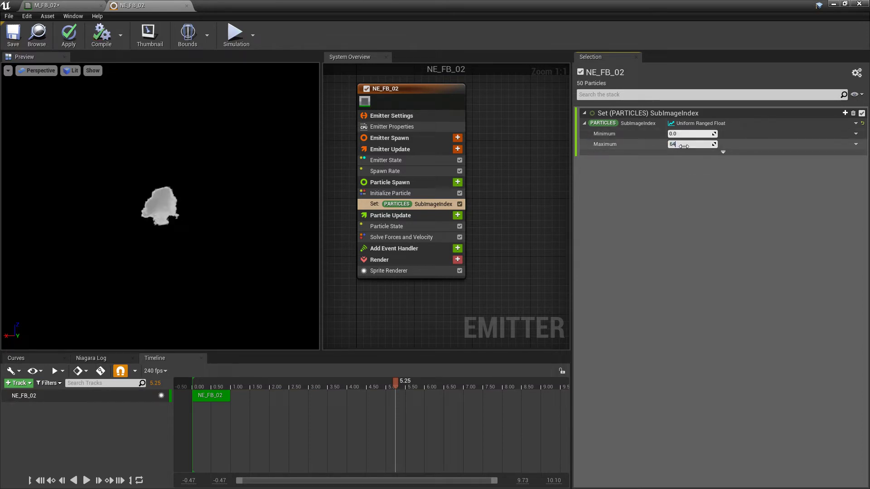
pyautogui.click(684, 145)
pyautogui.write('64')
pyautogui.press('Return')
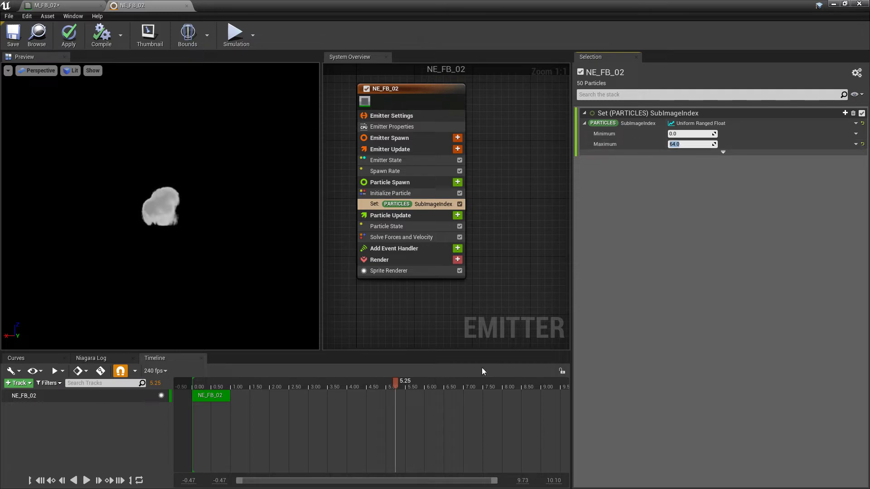
pyautogui.moveTo(318, 402); pyautogui.dragTo(197, 408)
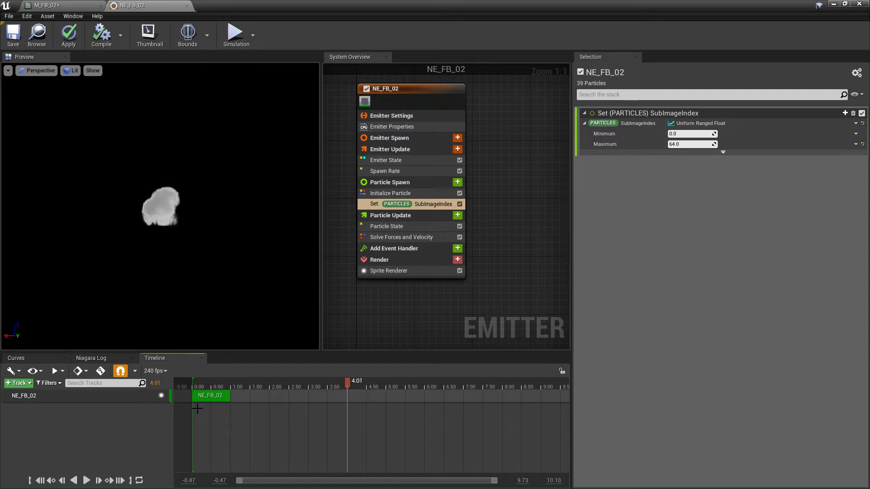
# Add an Add Velocity module before Solve Forces and Velocity, with Z velocity 0.4, and apply.
pyautogui.click(457, 215)
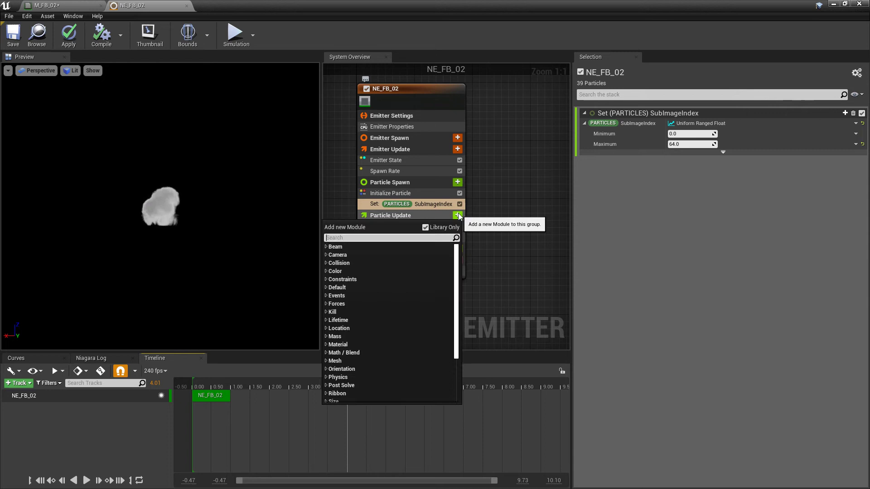
pyautogui.write('vel')
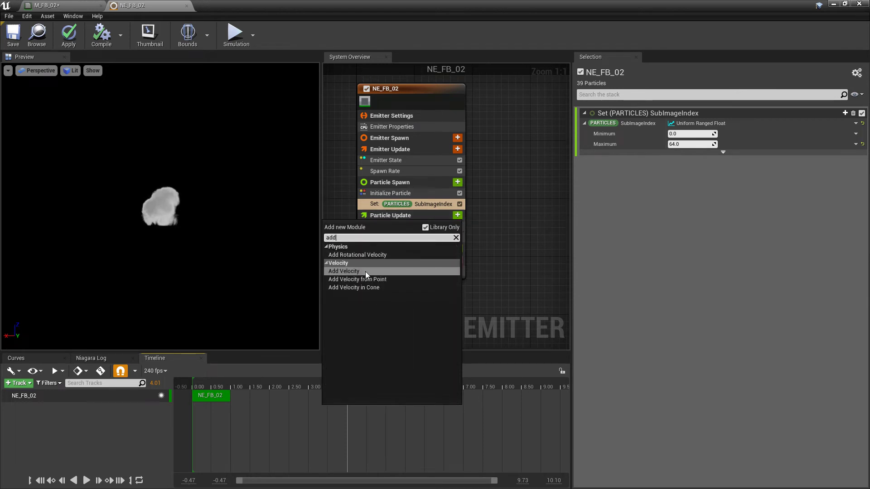
pyautogui.click(365, 271)
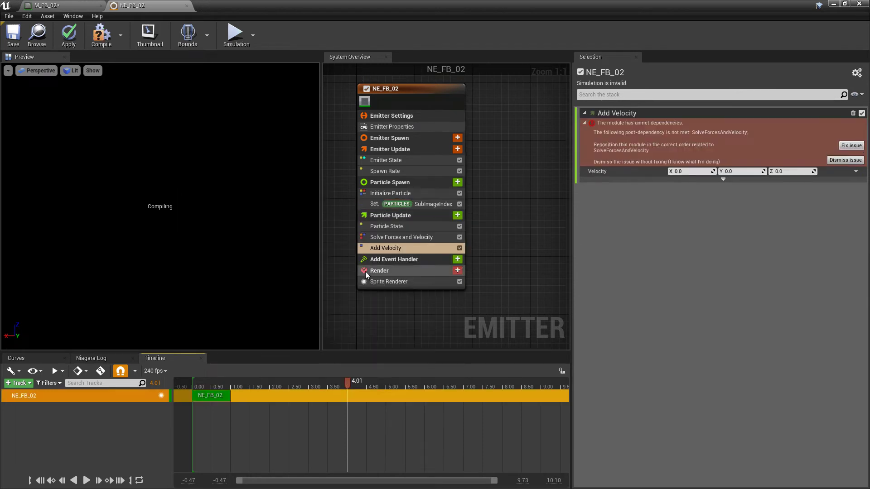
pyautogui.click(851, 146)
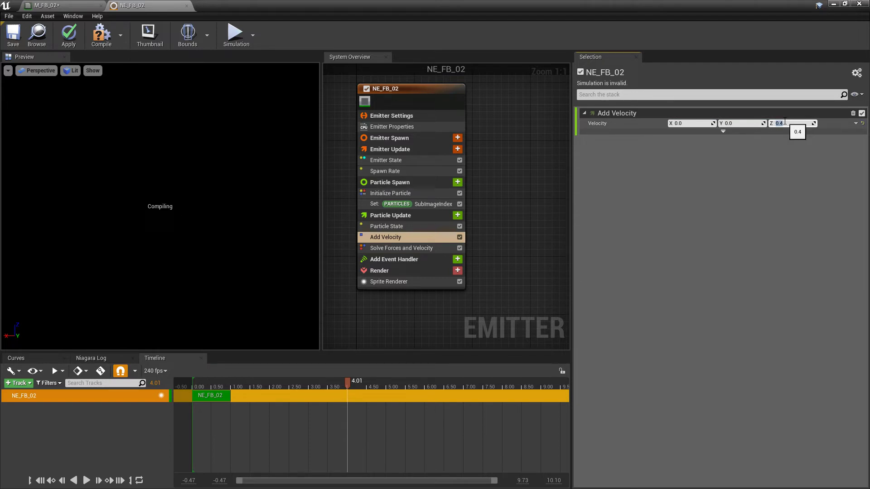
pyautogui.press('Return')
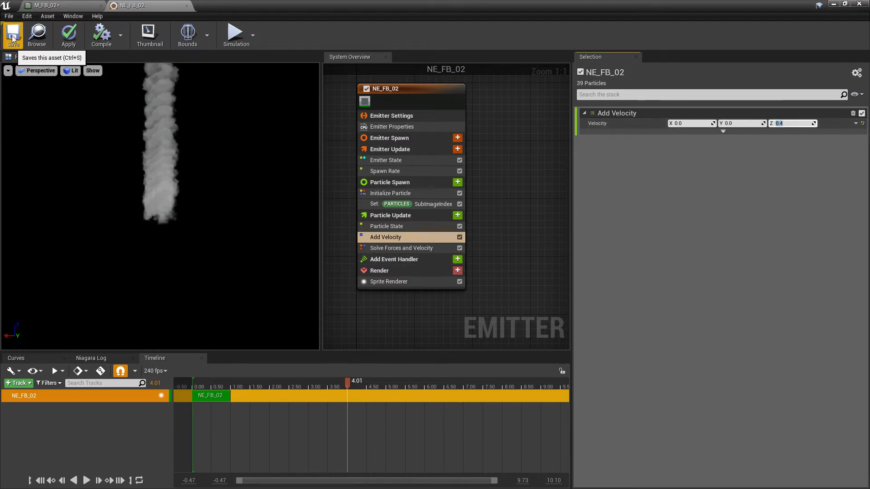
pyautogui.click(14, 35)
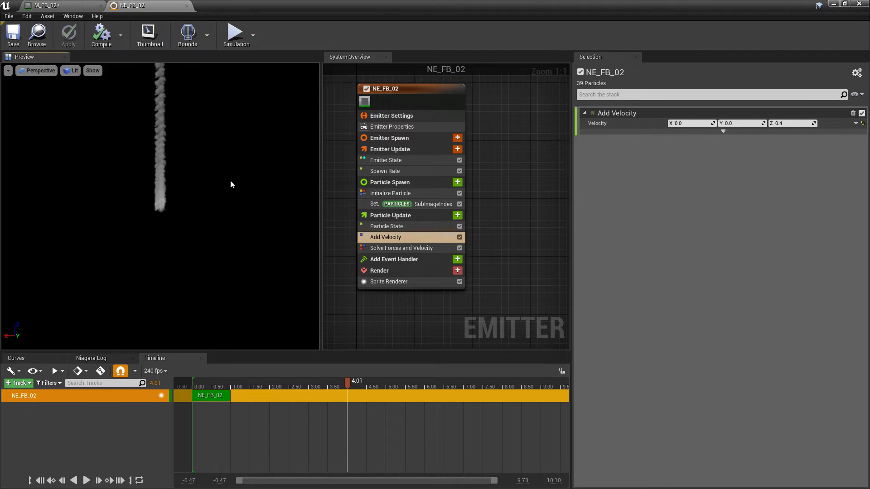
# Replay the preview from the front and lower the Z velocity to 0.3.
pyautogui.moveTo(253, 312)
pyautogui.mouseDown()
pyautogui.moveTo(226, 312)
pyautogui.moveTo(254, 317)
pyautogui.mouseUp()
pyautogui.moveTo(268, 384); pyautogui.dragTo(186, 390)
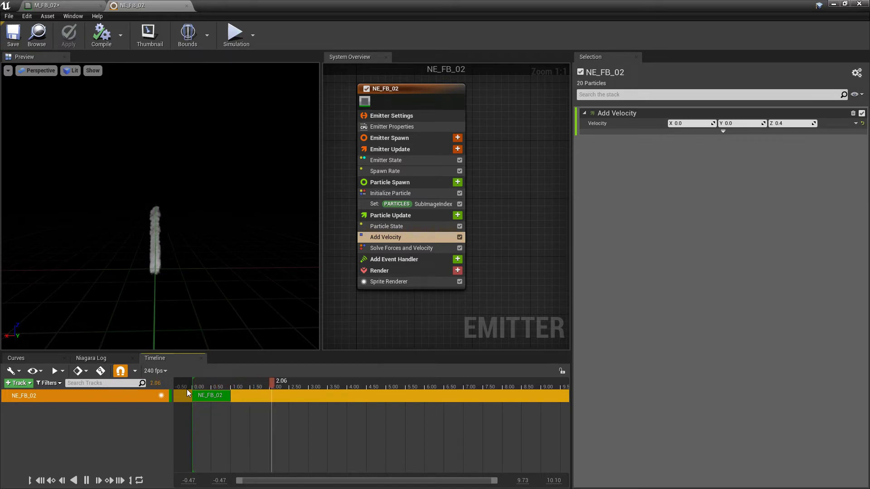
pyautogui.press('space')
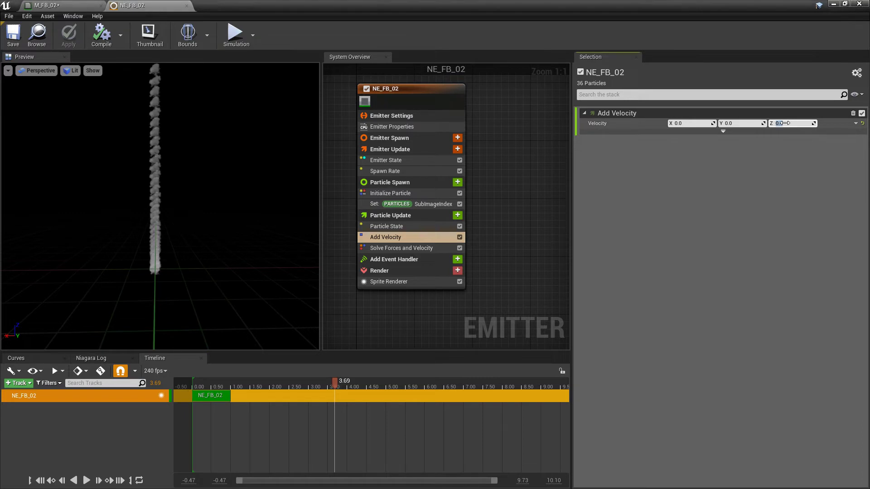
pyautogui.moveTo(783, 123); pyautogui.dragTo(783, 123)
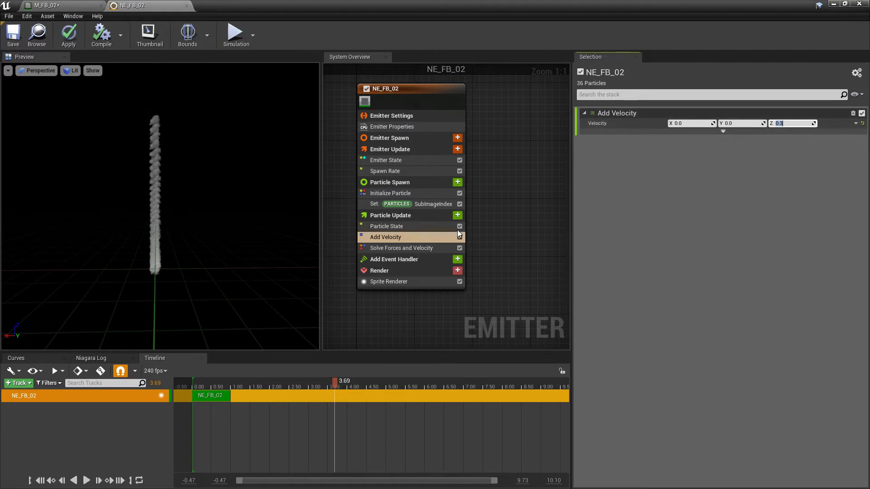
# Add a Scale Sprite Size module whose Scale Factor is driven by a float curve.
pyautogui.click(458, 215)
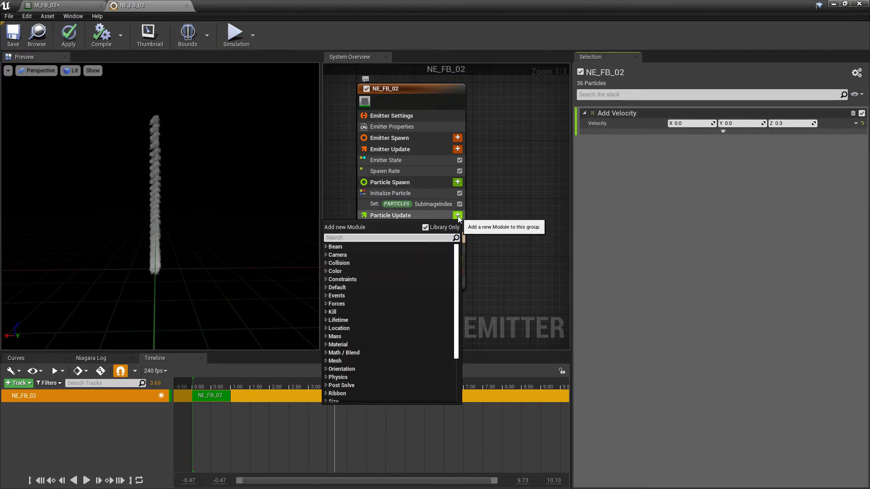
pyautogui.write('scal')
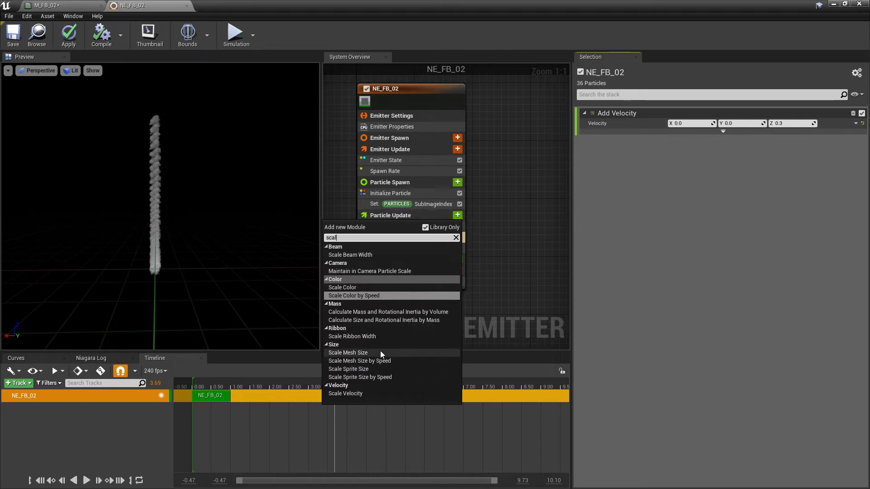
pyautogui.click(356, 369)
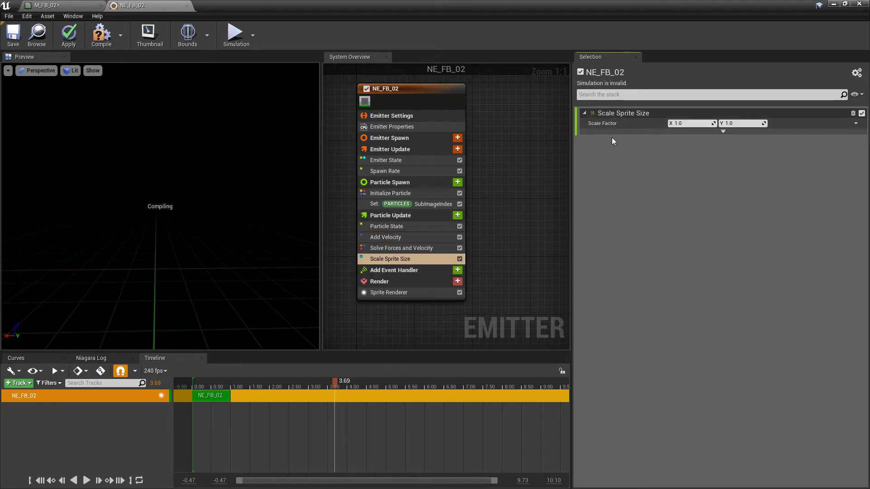
pyautogui.click(856, 124)
pyautogui.write('floa')
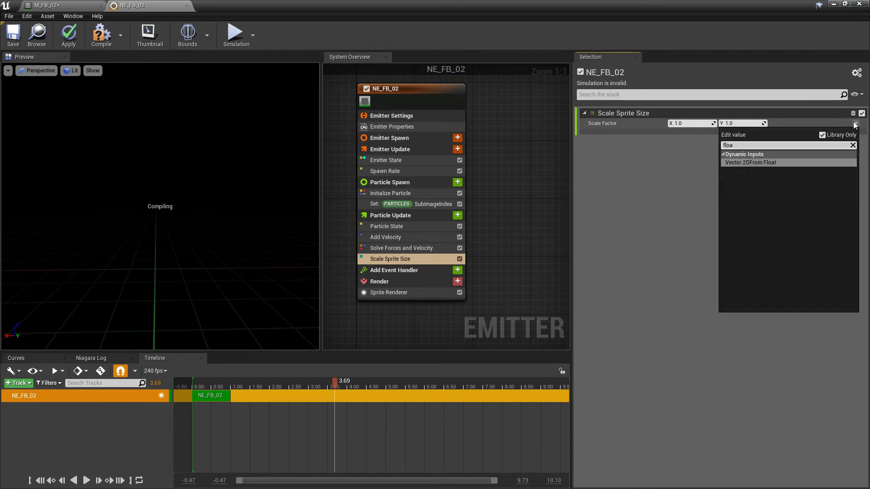
pyautogui.press('Return')
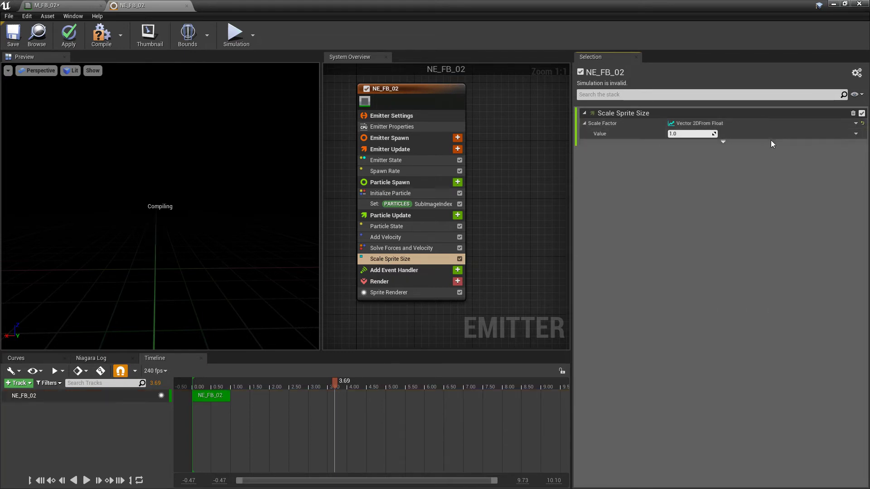
pyautogui.click(855, 134)
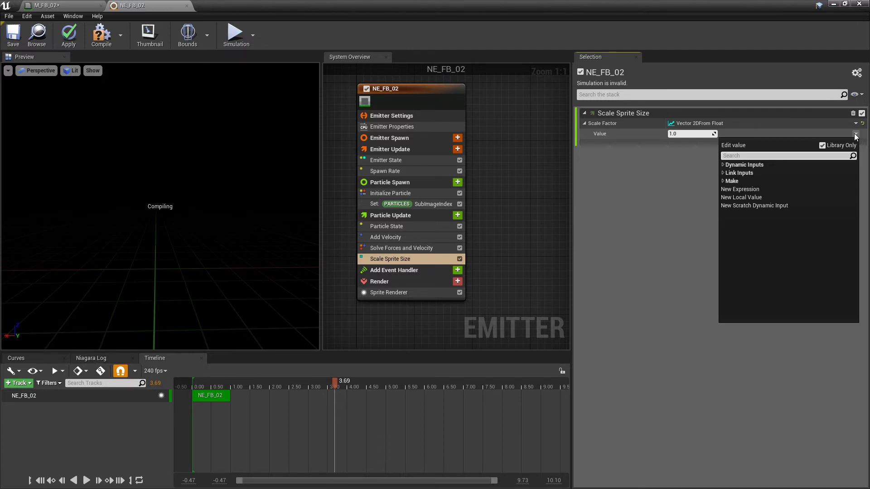
pyautogui.write('curve')
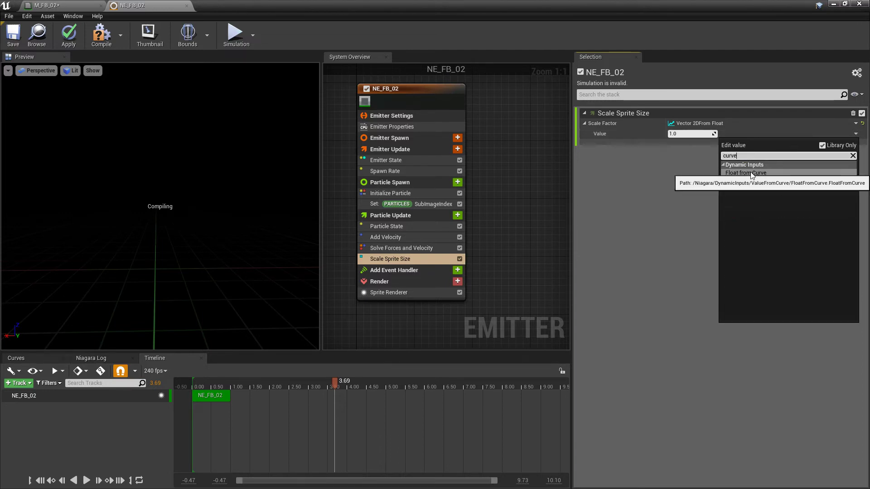
pyautogui.click(751, 174)
# Add a middle key to the size curve and set all keys to Auto interpolation.
pyautogui.rightClick(708, 184)
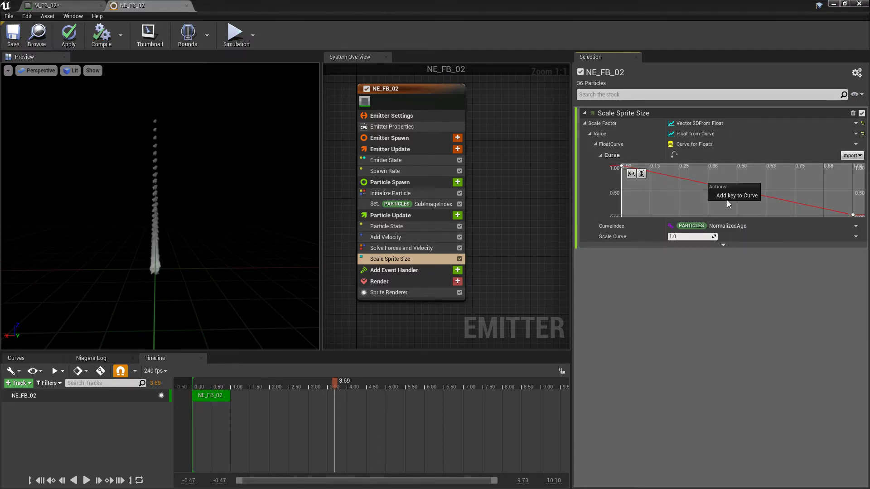
pyautogui.click(733, 195)
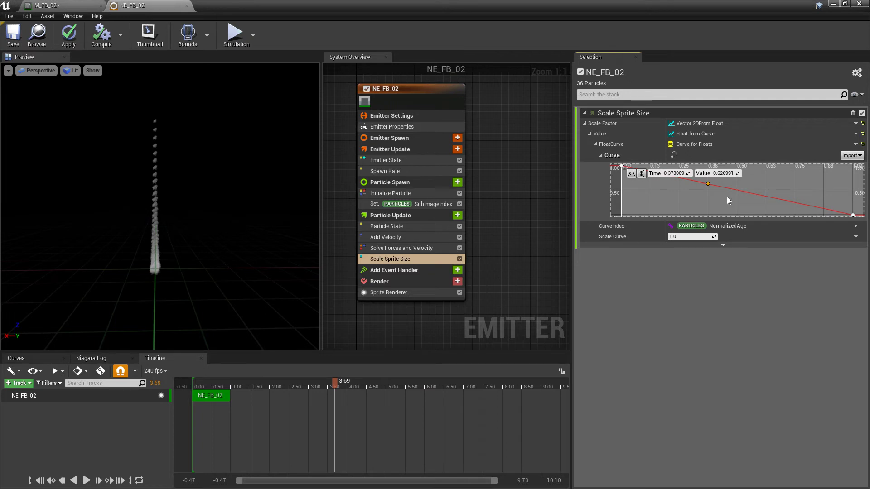
pyautogui.keyDown('ctrl'); pyautogui.click(621, 166); pyautogui.keyUp('ctrl')
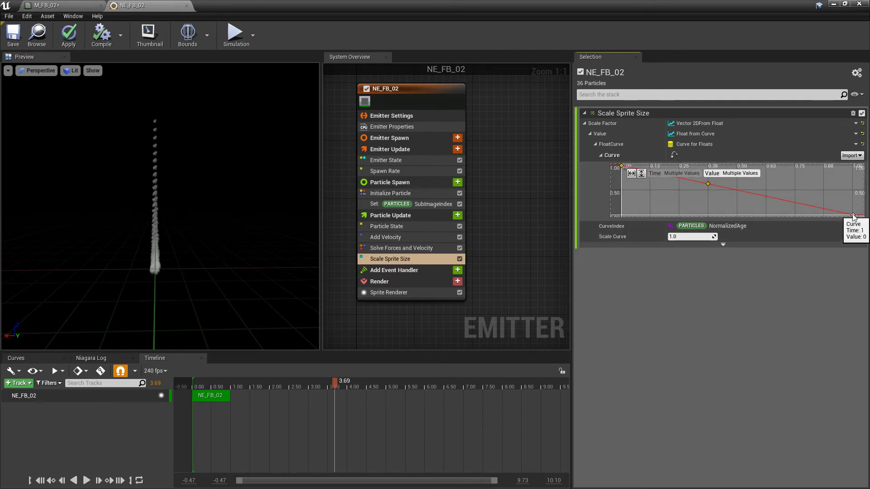
pyautogui.rightClick(853, 216)
pyautogui.click(844, 225)
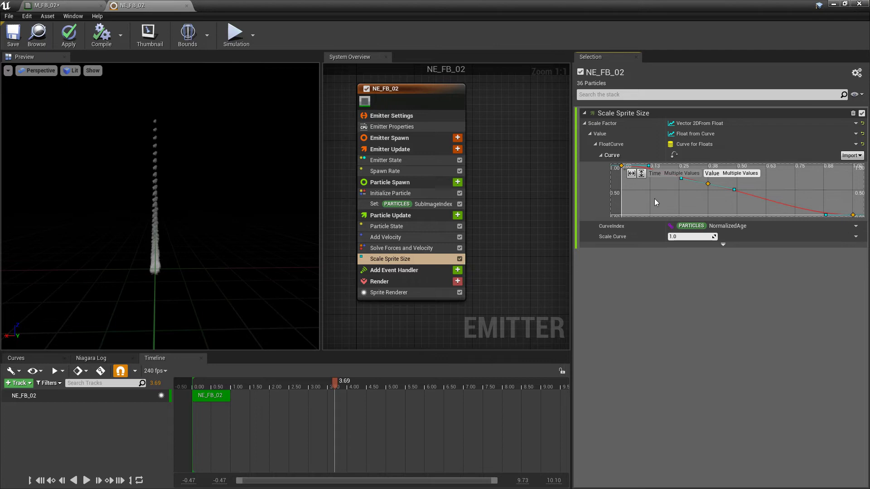
# Set the curve's first key to 0 and the peak to 1.5, moved earlier to about 0.22.
pyautogui.click(621, 166)
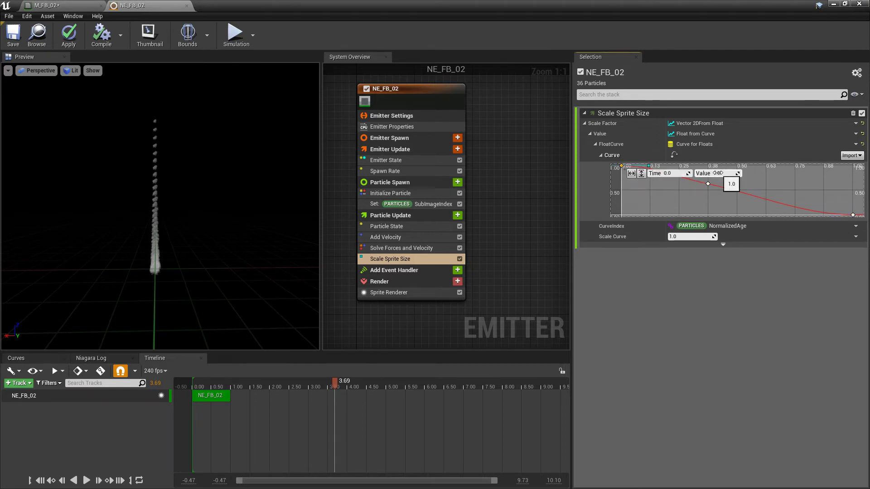
pyautogui.write('0')
pyautogui.press('Return')
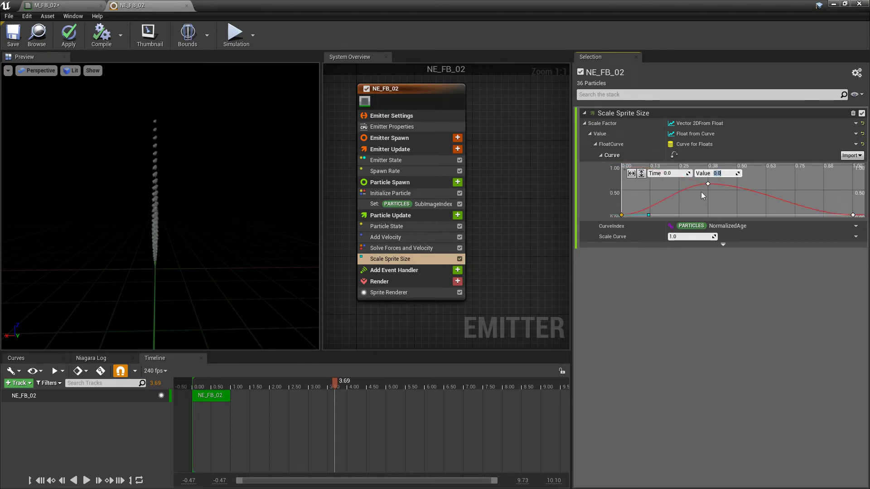
pyautogui.click(708, 184)
pyautogui.click(725, 173)
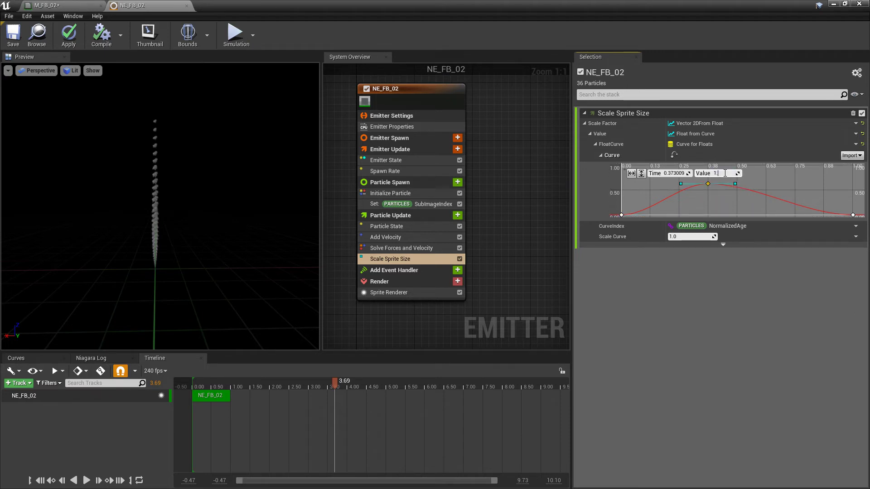
pyautogui.write('1.5')
pyautogui.press('Return')
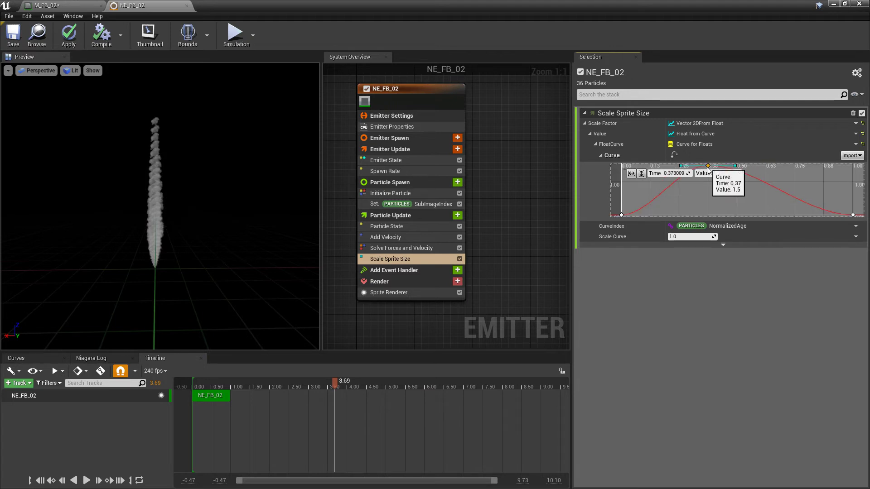
pyautogui.moveTo(708, 170); pyautogui.dragTo(675, 167)
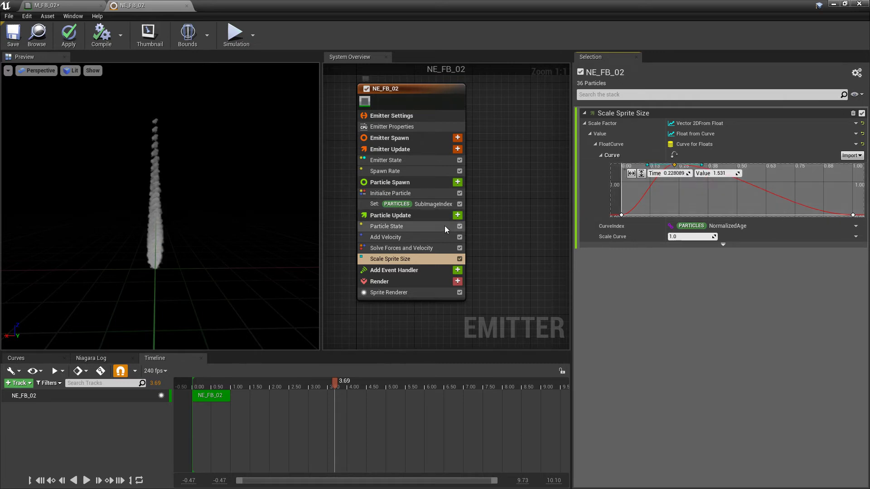
# Add a Scale Color module to Particle Update.
pyautogui.click(458, 216)
pyautogui.write('scale')
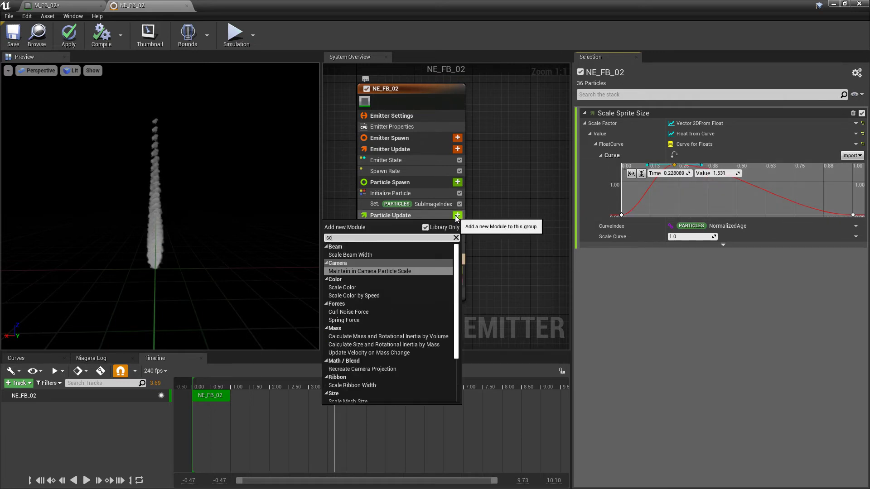
pyautogui.click(368, 287)
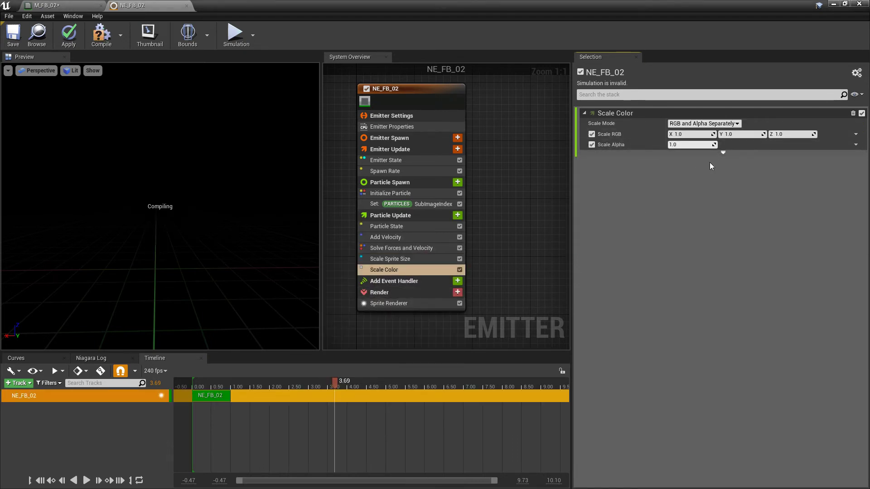
# Drive Scale Alpha with a Float from Curve, adding a middle key and Auto interpolation.
pyautogui.click(855, 145)
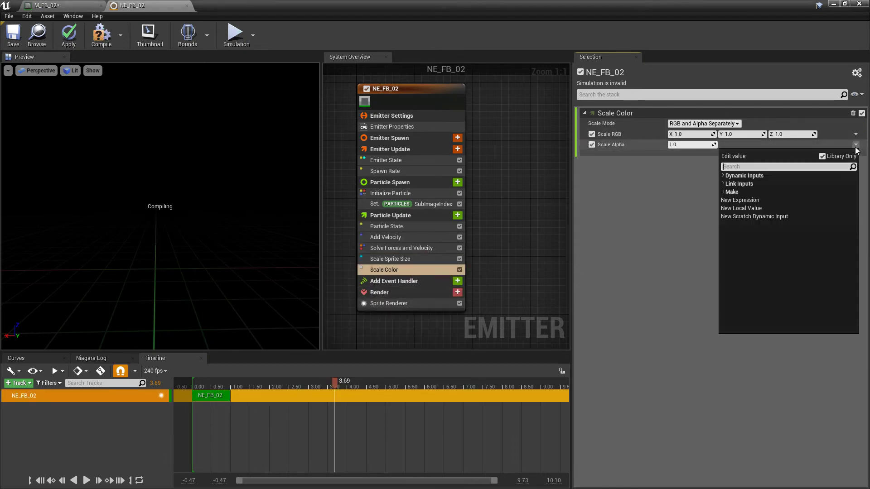
pyautogui.write('curve')
pyautogui.click(765, 190)
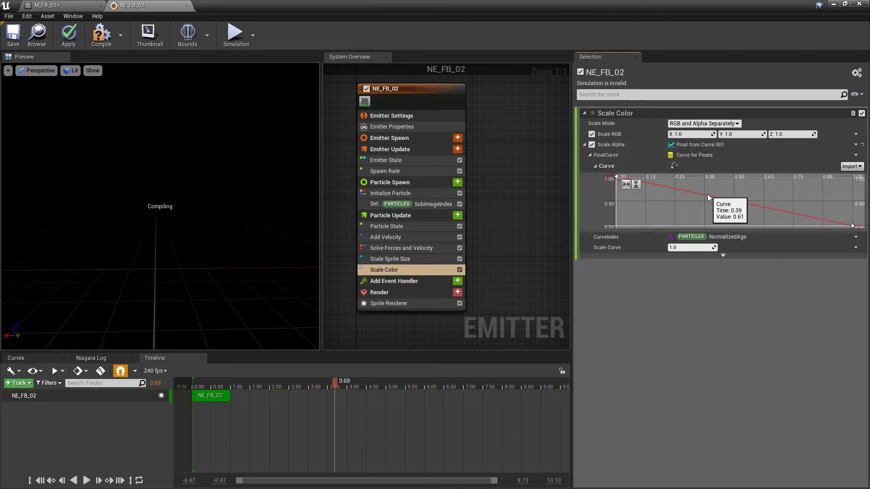
pyautogui.middleClick(707, 195)
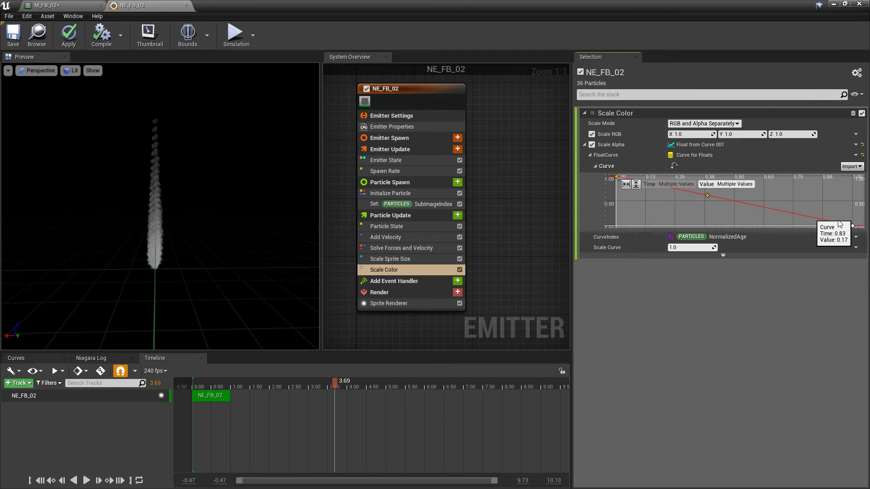
pyautogui.rightClick(853, 227)
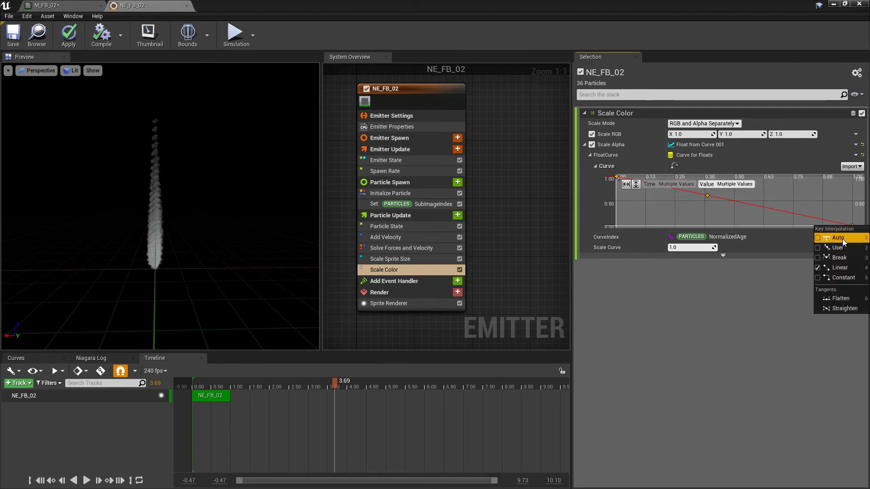
pyautogui.click(857, 234)
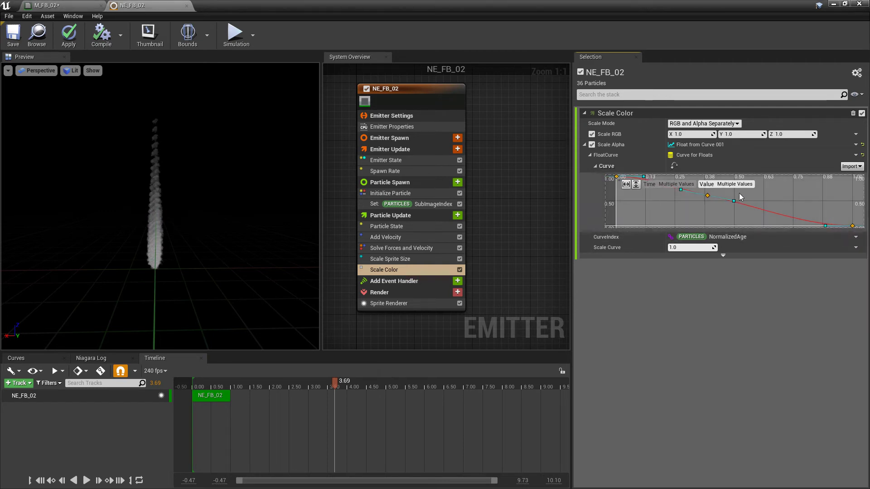
# Set the first alpha key to 0 and the middle key to 1, moved earlier (~0.21), then replay the preview.
pyautogui.click(617, 177)
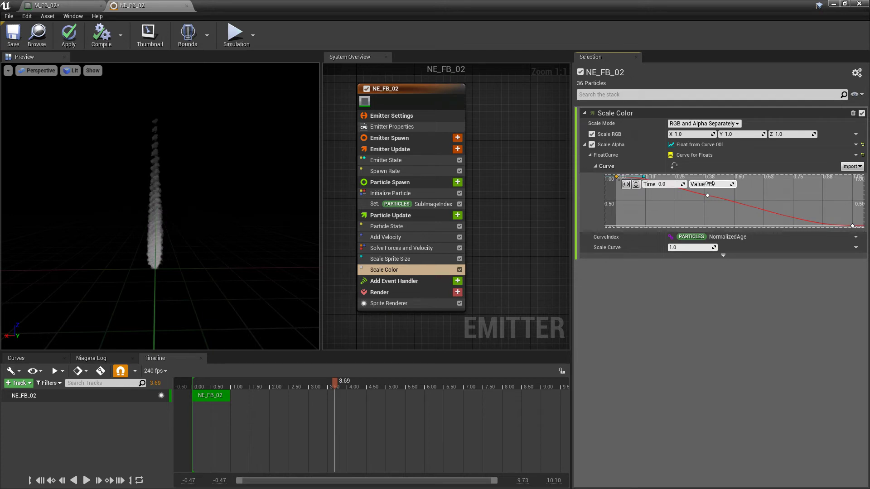
pyautogui.write('0')
pyautogui.press('Return')
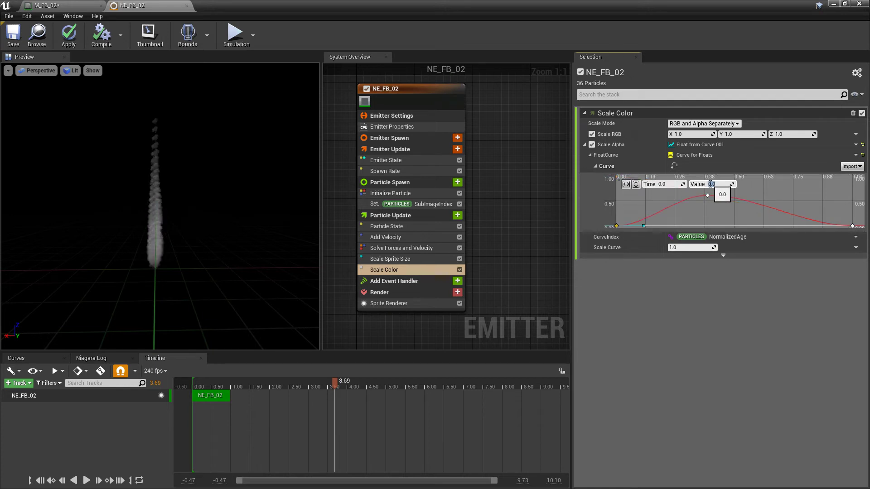
pyautogui.click(707, 196)
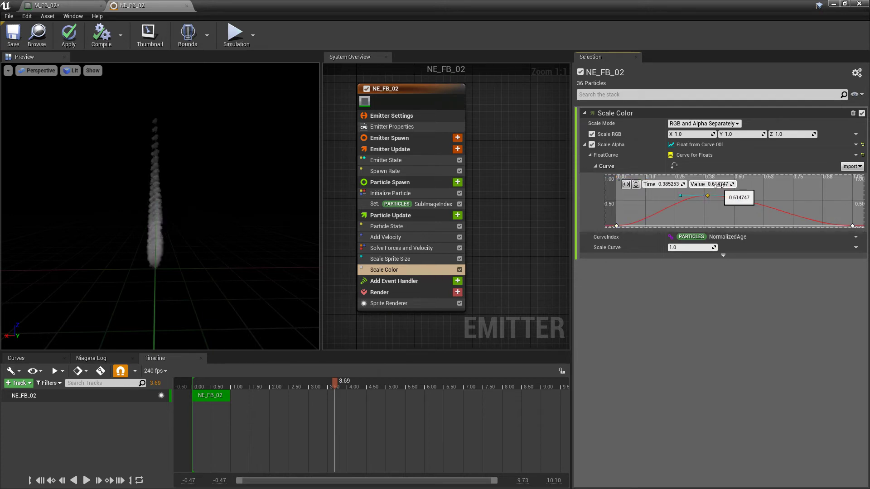
pyautogui.click(719, 184)
pyautogui.write('1')
pyautogui.press('Return')
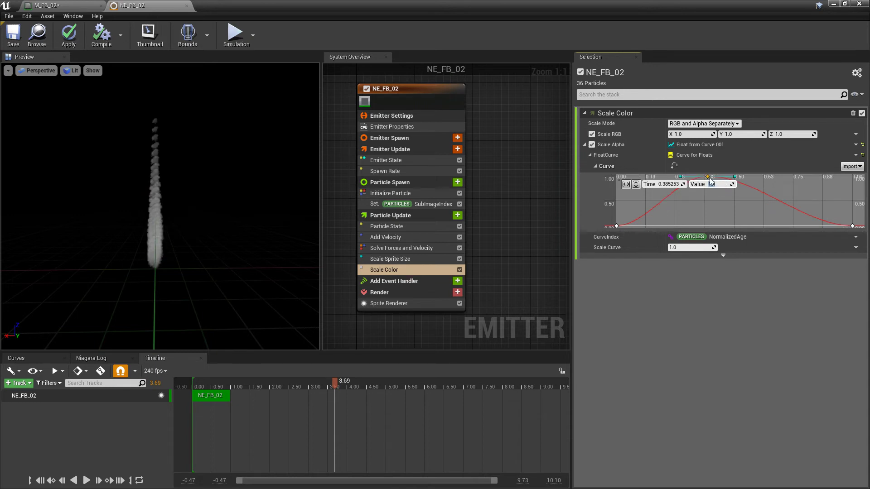
pyautogui.moveTo(707, 177)
pyautogui.mouseDown()
pyautogui.moveTo(664, 180)
pyautogui.moveTo(693, 181)
pyautogui.mouseUp()
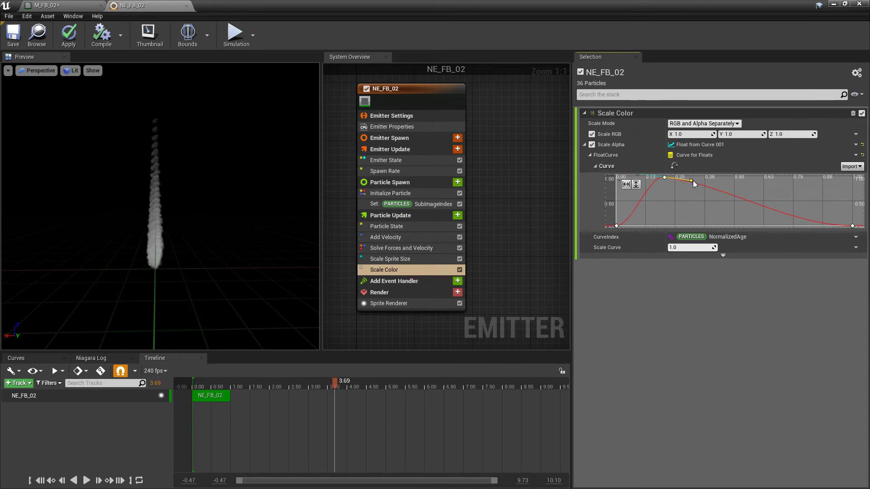
pyautogui.moveTo(335, 382); pyautogui.dragTo(191, 397)
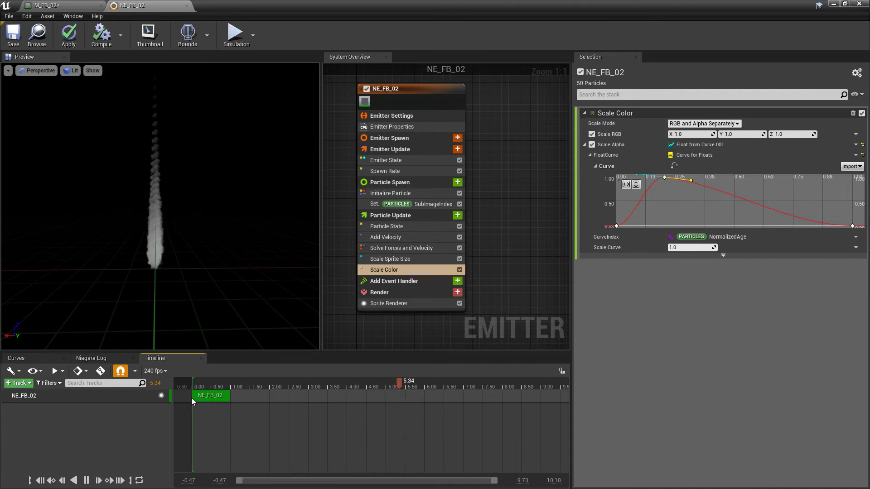
pyautogui.press('space')
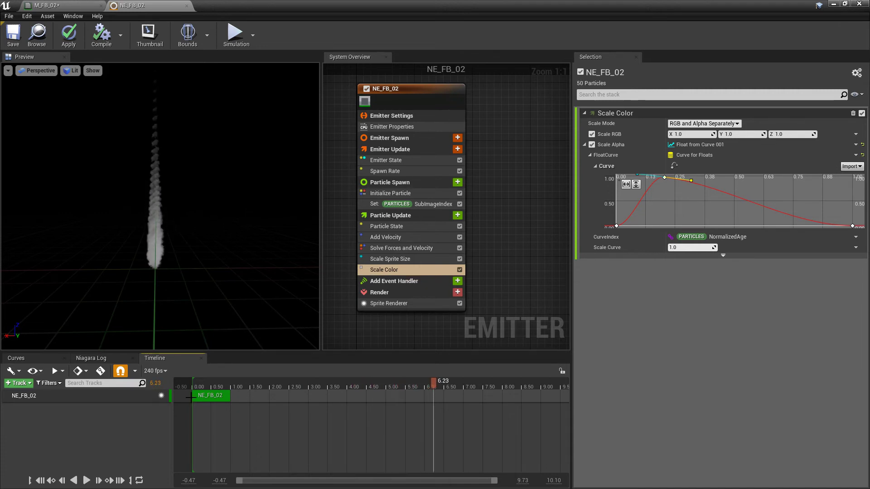
# In Initialize Particle, set Sprite Size to a Vector 2D from Float using Uniform Ranged Float.
pyautogui.click(411, 195)
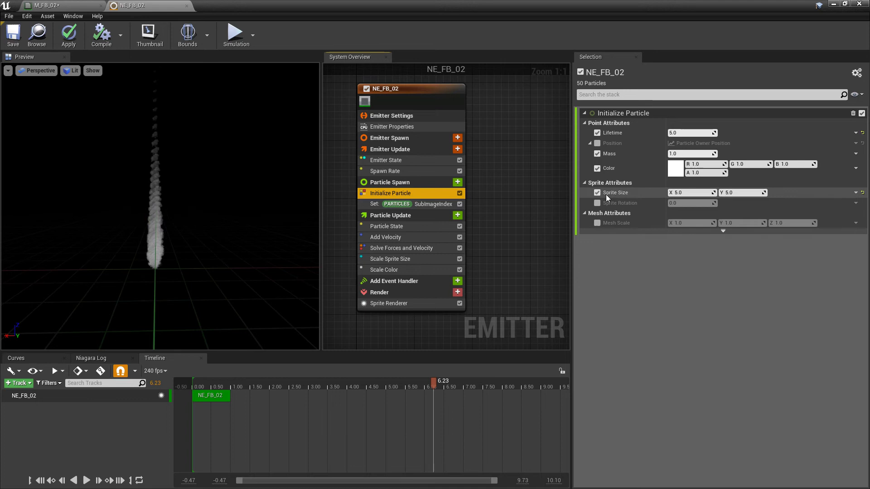
pyautogui.click(855, 193)
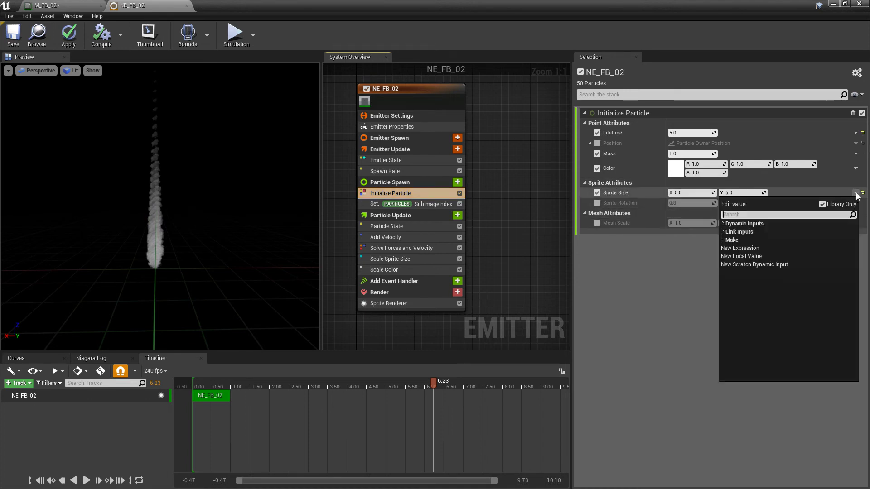
pyautogui.write('floa')
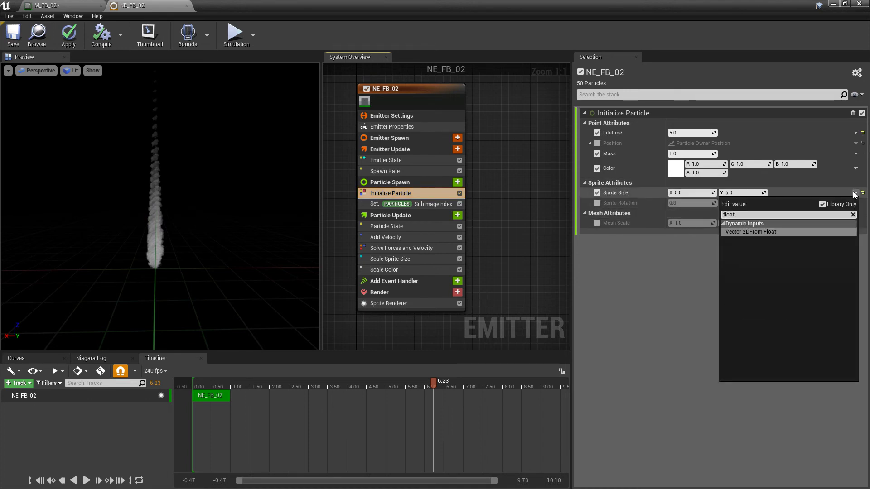
pyautogui.write('t')
pyautogui.press('Return')
pyautogui.click(855, 204)
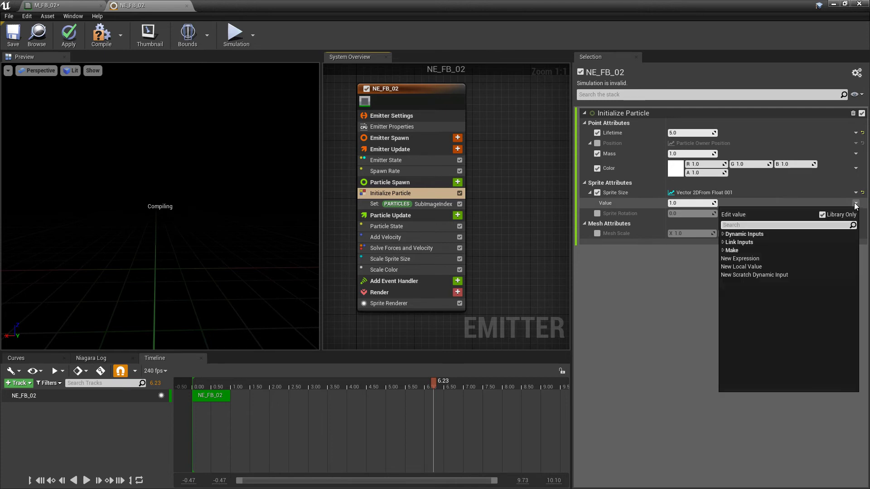
pyautogui.write('uni')
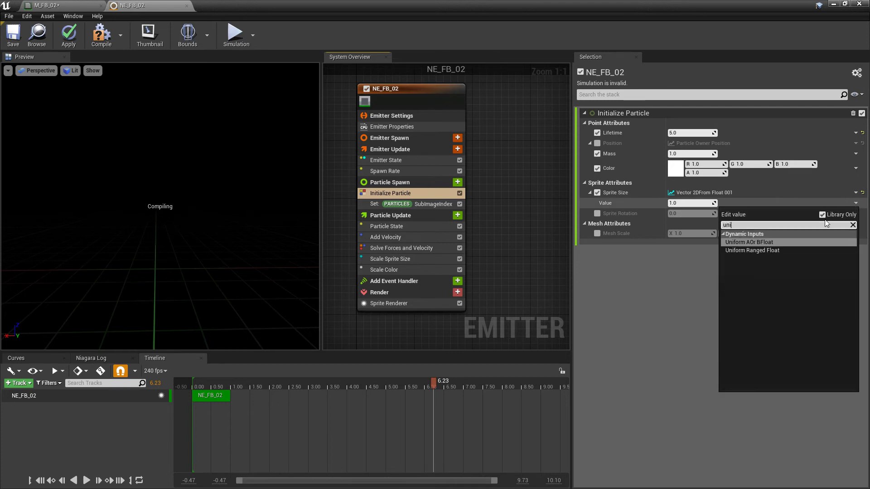
pyautogui.click(769, 249)
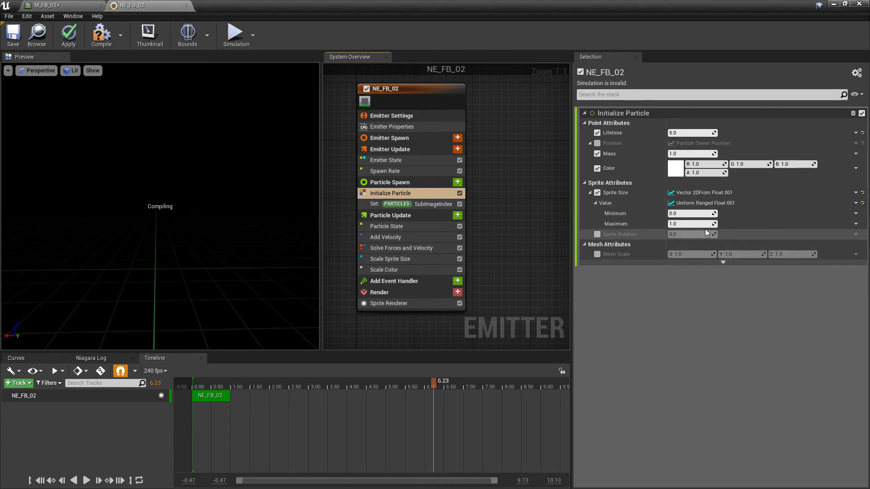
# Give sprite size a Minimum of 3.0 and Maximum of 8.0, then restart the preview.
pyautogui.click(685, 214)
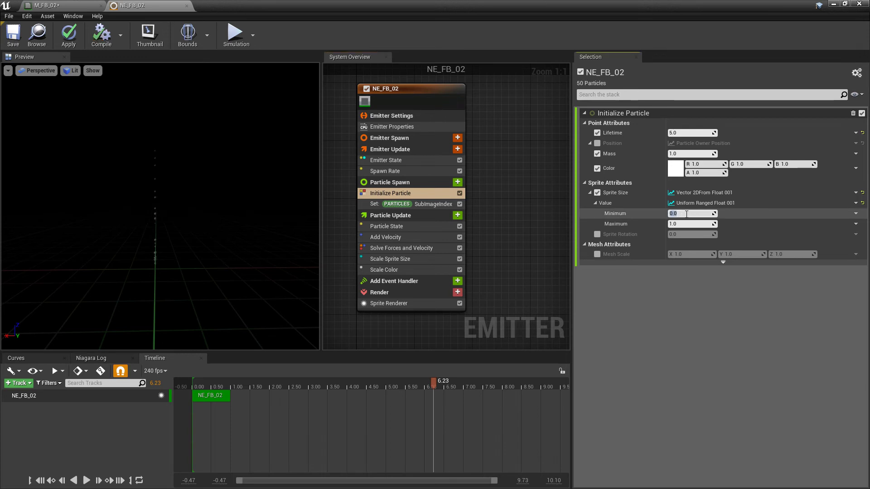
pyautogui.write('3')
pyautogui.press('Return')
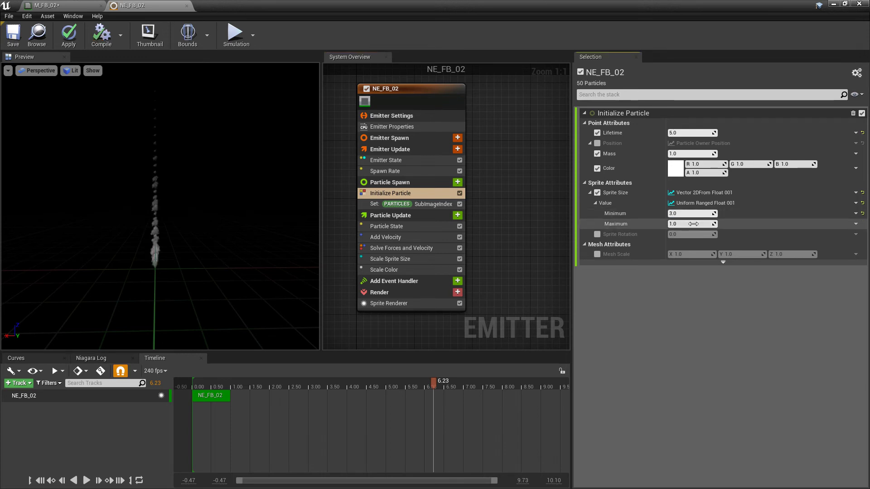
pyautogui.press('Return')
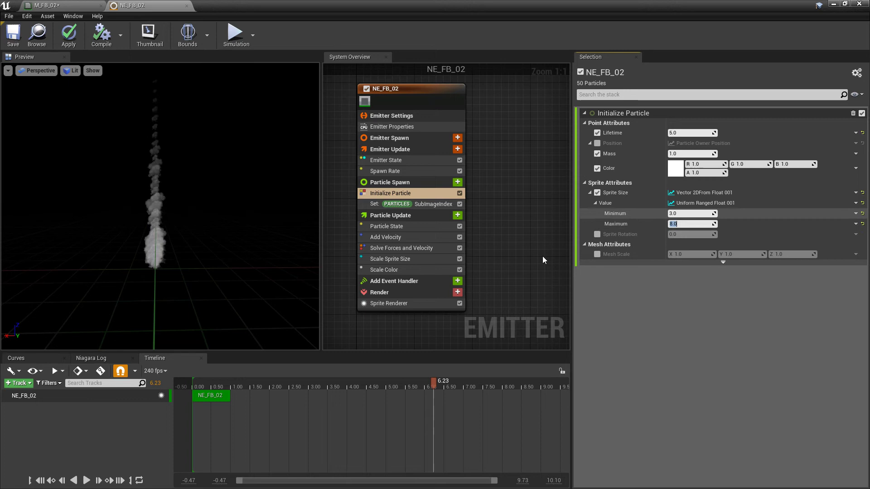
pyautogui.moveTo(433, 385); pyautogui.dragTo(186, 397)
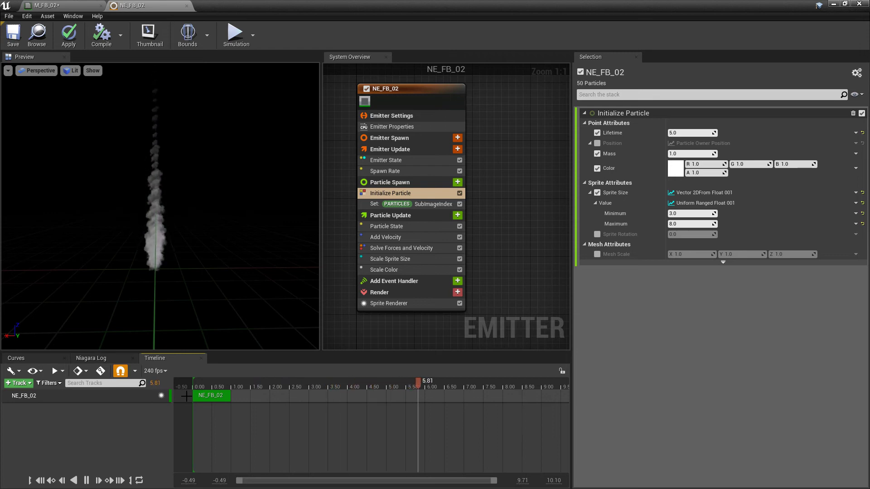
# Enable Sprite Rotation in Initialize Particle and set it to Uniform Ranged Float.
pyautogui.press('space')
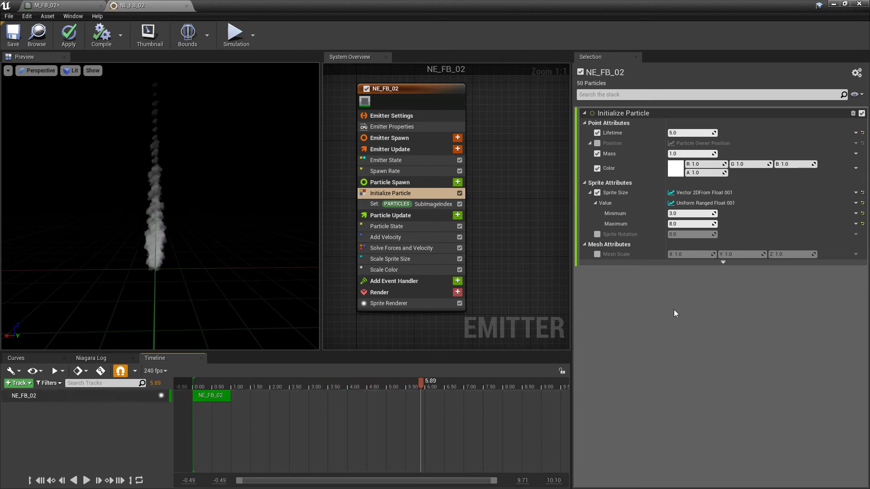
pyautogui.click(597, 235)
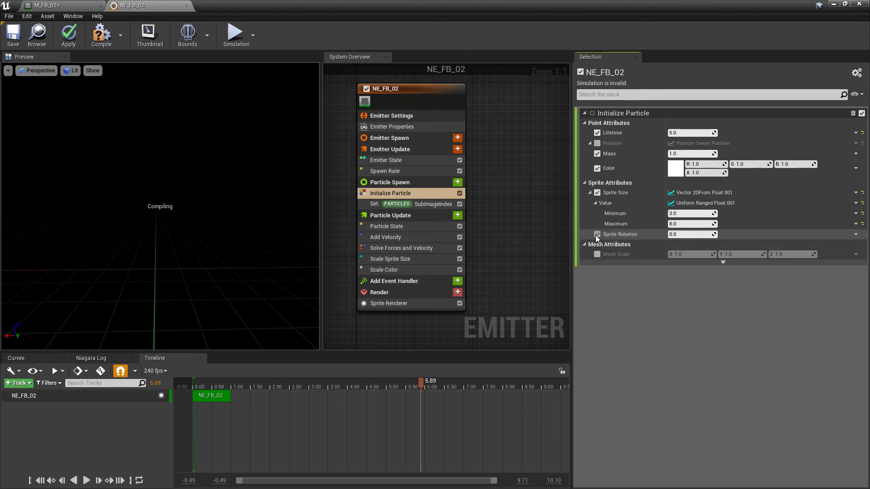
pyautogui.click(856, 235)
pyautogui.write('unif')
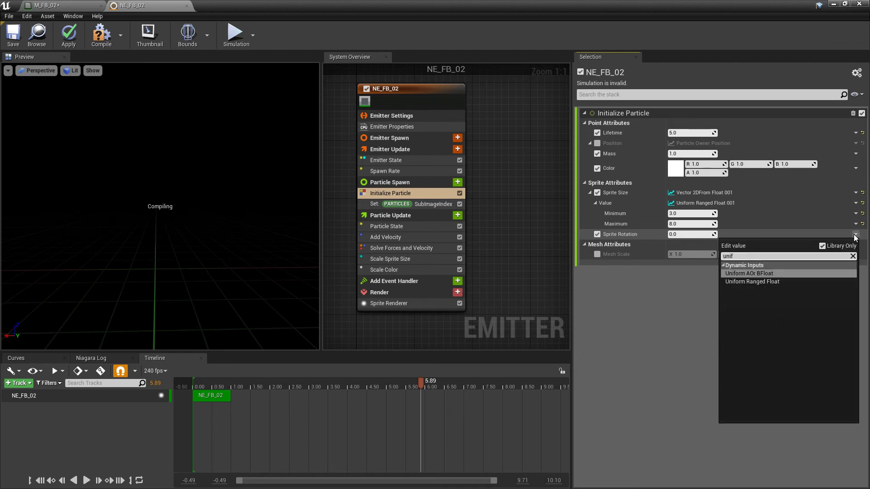
pyautogui.click(752, 282)
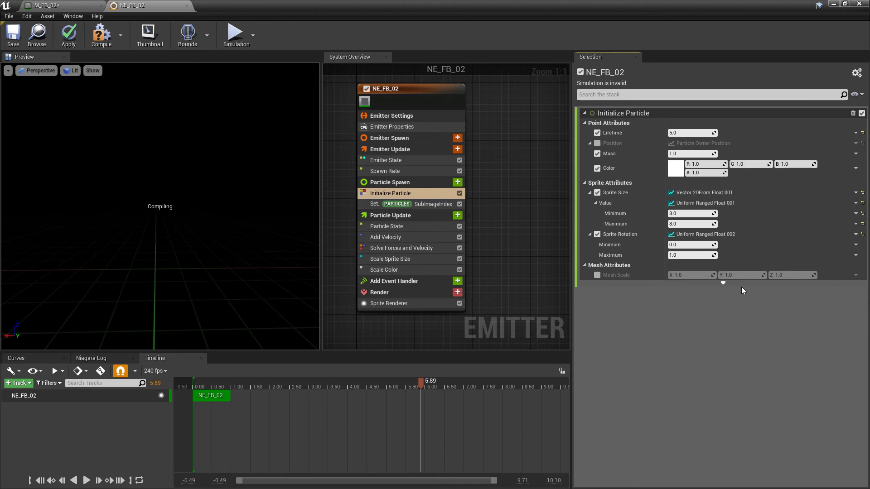
# Set sprite rotation Minimum -360 and Maximum 360, then replay the preview.
pyautogui.click(680, 245)
pyautogui.write('-')
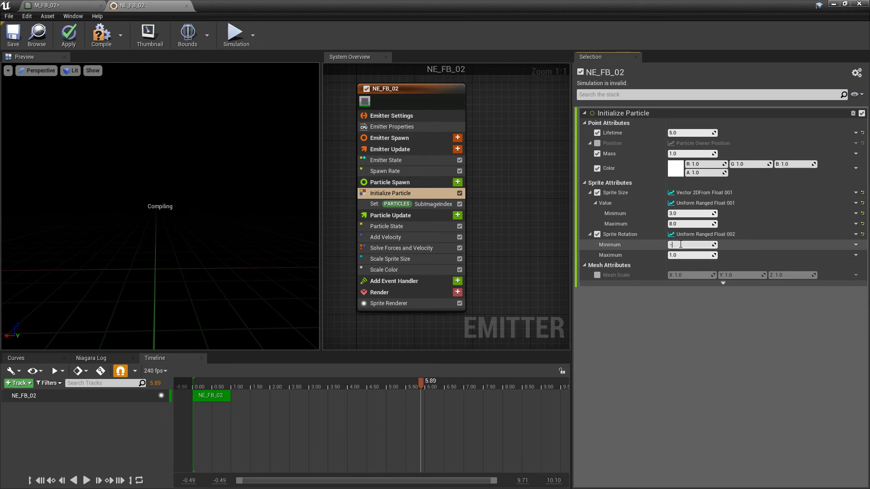
pyautogui.write('360')
pyautogui.press('Return')
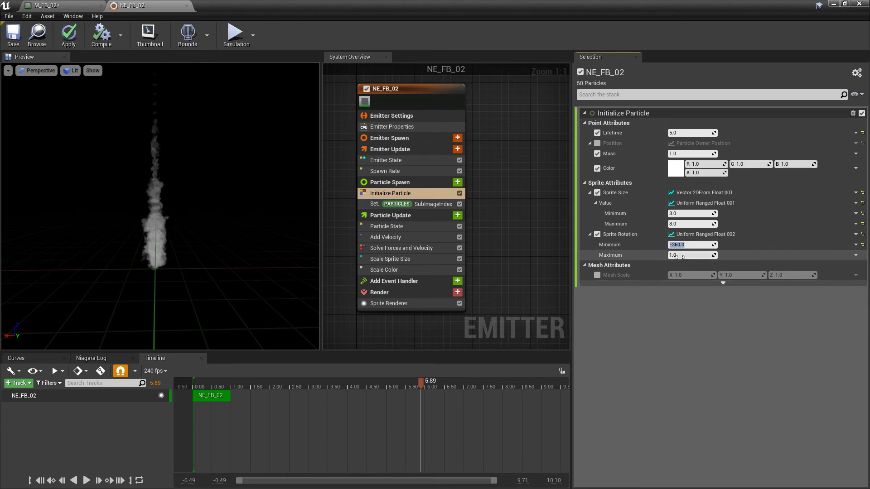
pyautogui.click(678, 257)
pyautogui.write('360')
pyautogui.press('Return')
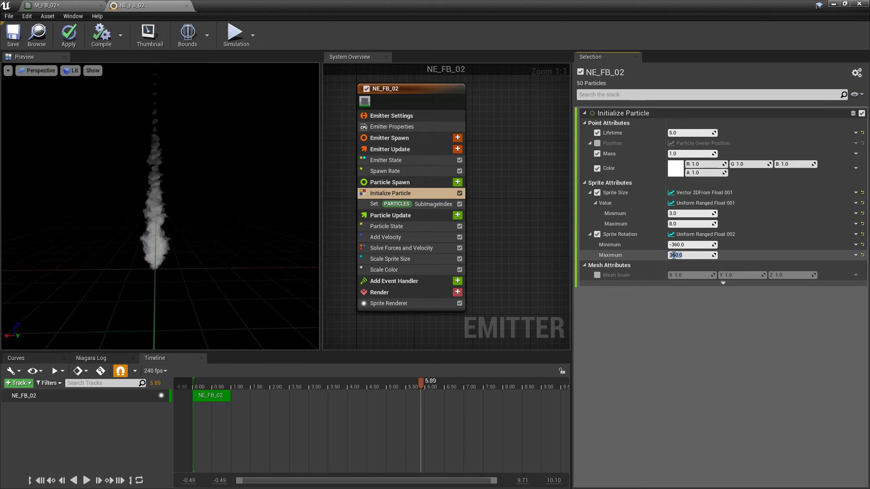
pyautogui.moveTo(392, 392); pyautogui.dragTo(194, 405)
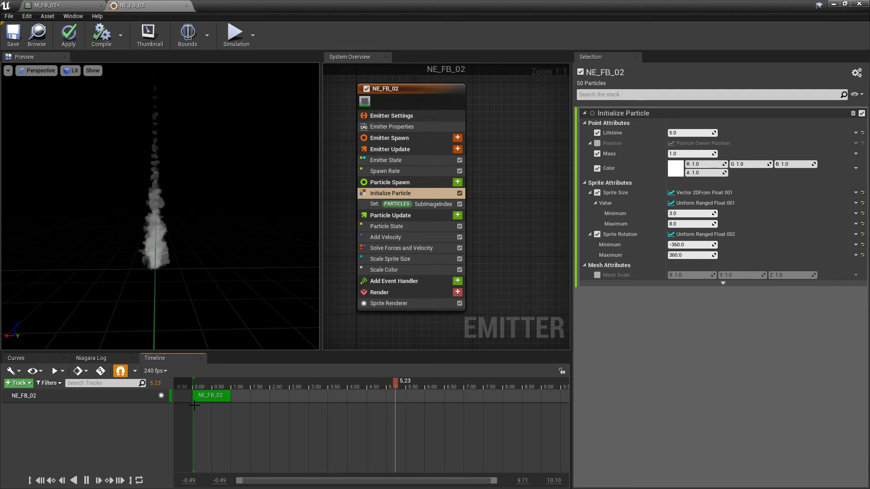
pyautogui.press('space')
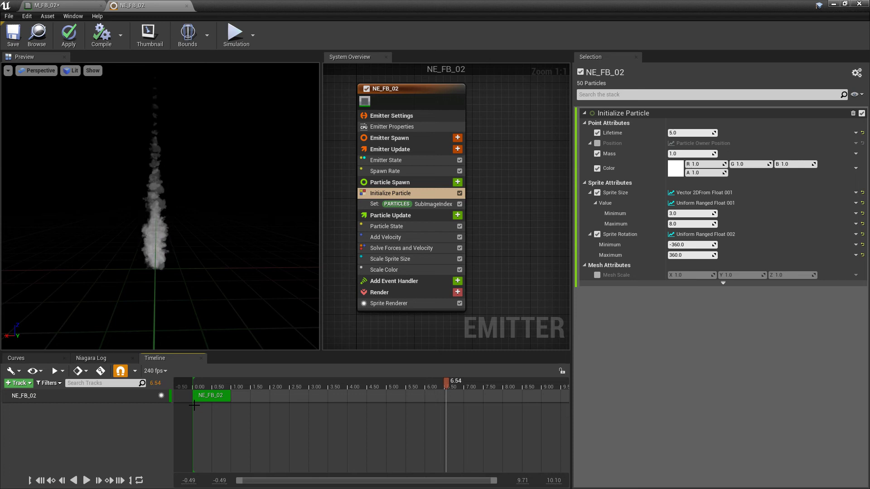
# Add a Sprite Rotation Rate module to Particle Update and replay the preview.
pyautogui.click(458, 215)
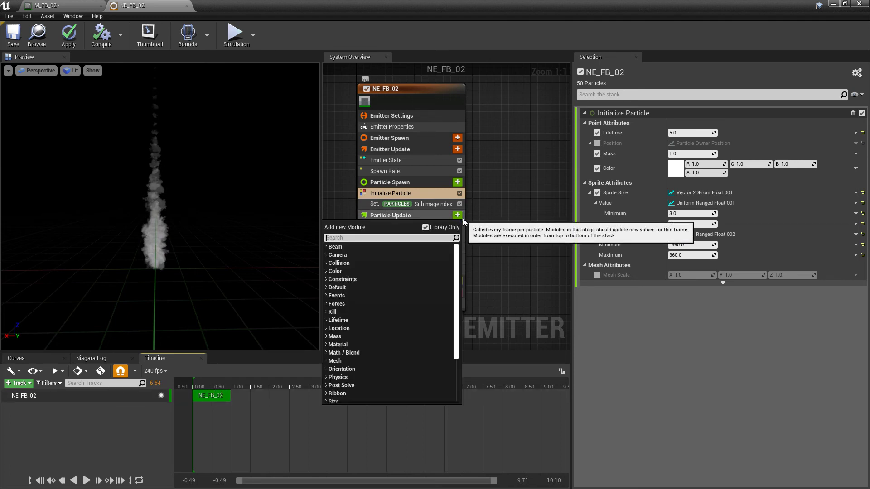
pyautogui.write('rotat')
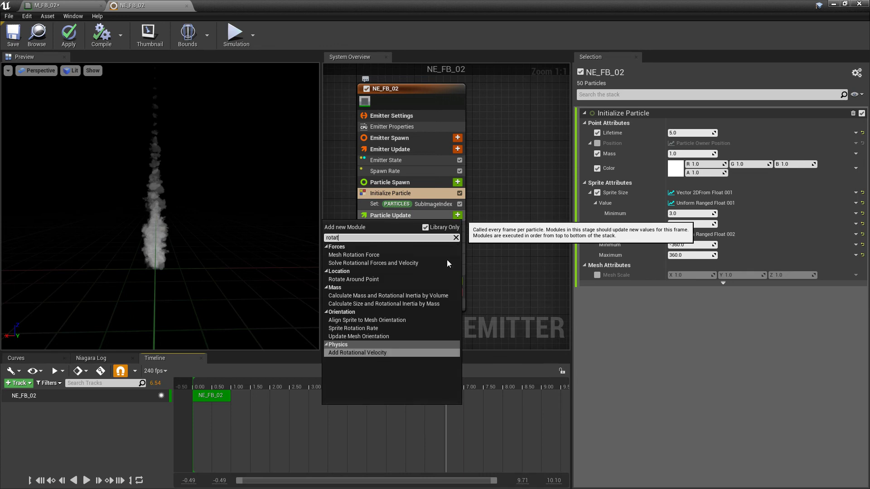
pyautogui.click(361, 330)
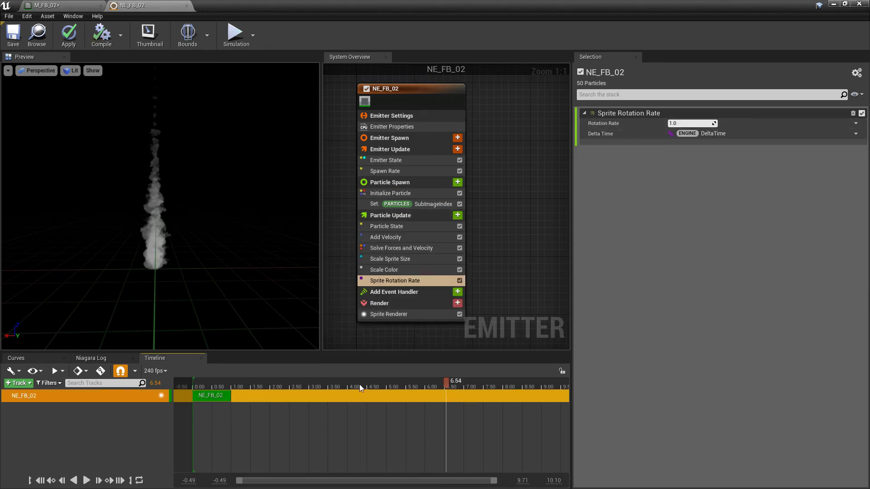
pyautogui.click(292, 385)
pyautogui.click(197, 404)
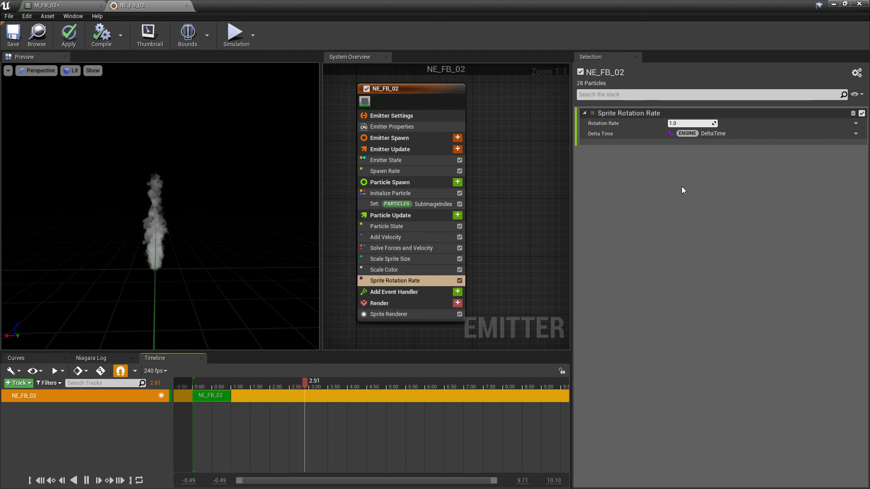
pyautogui.press('space')
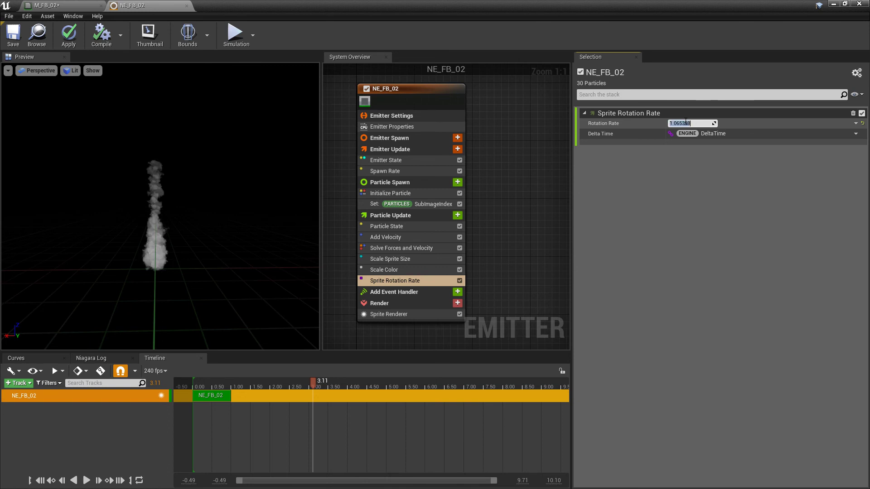
# Try Rotation Rate values 20 and -20, settle on 15, and replay from the start.
pyautogui.write('20')
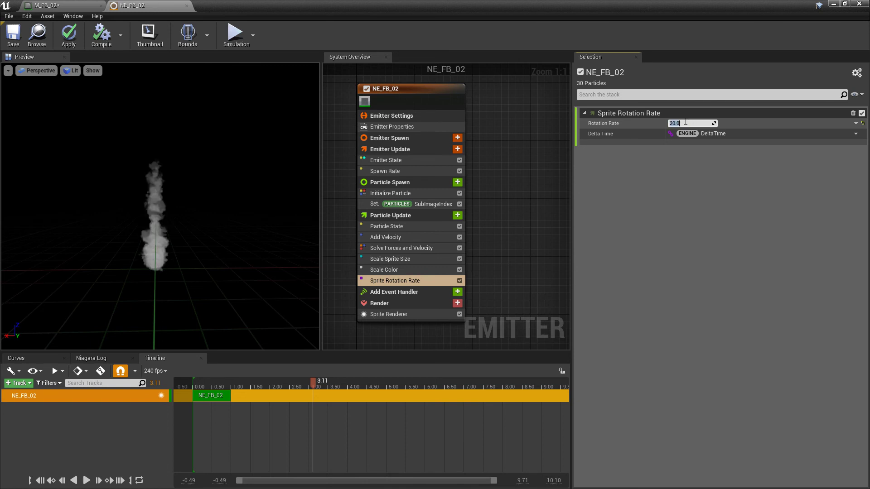
pyautogui.press('Return')
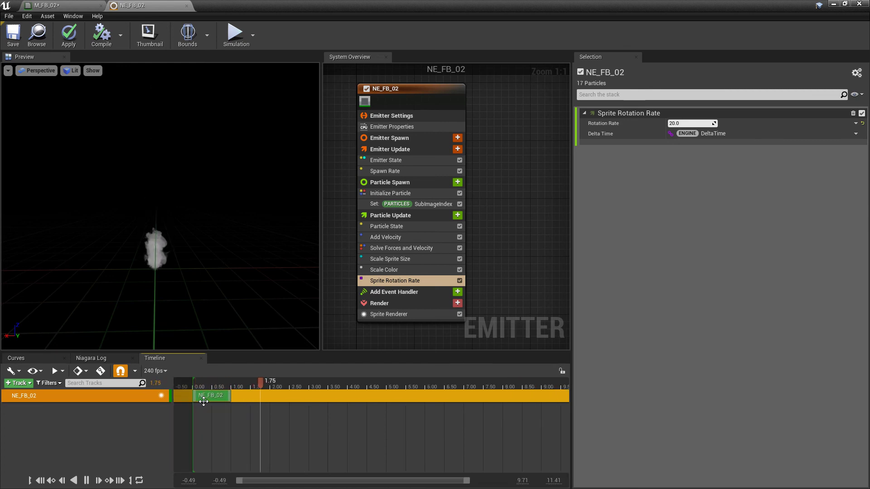
pyautogui.press('space')
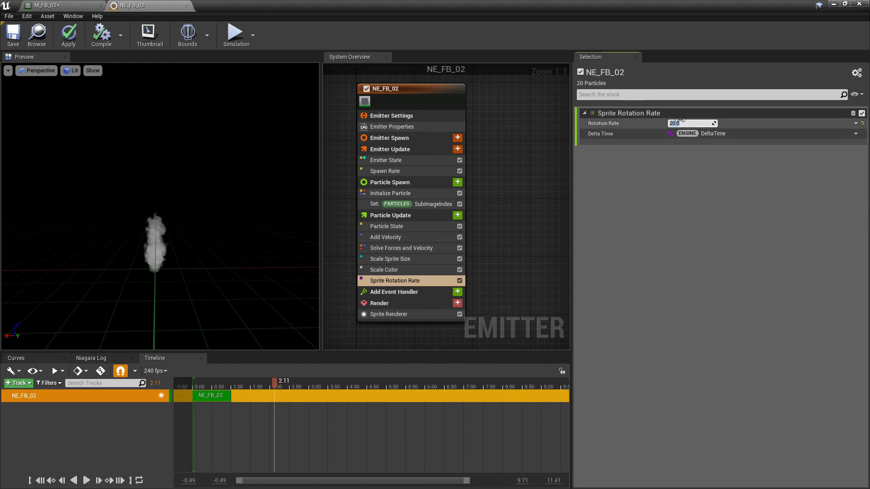
pyautogui.write('20')
pyautogui.press('Return')
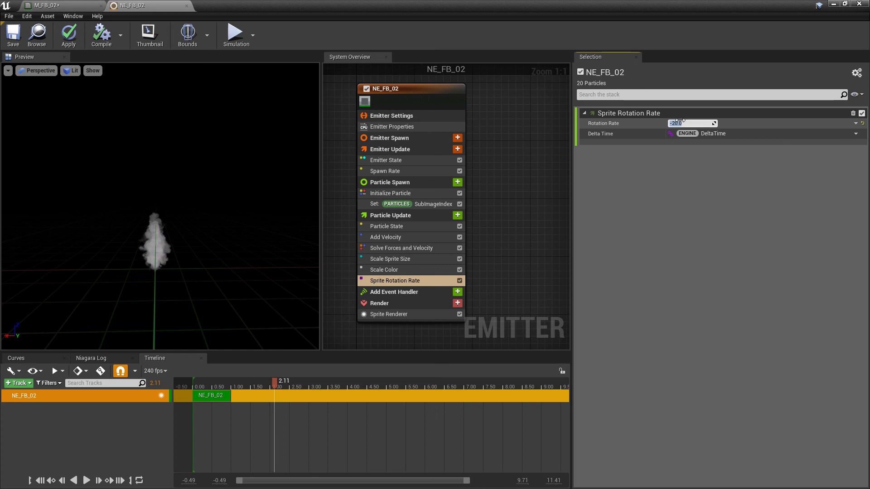
pyautogui.press('space')
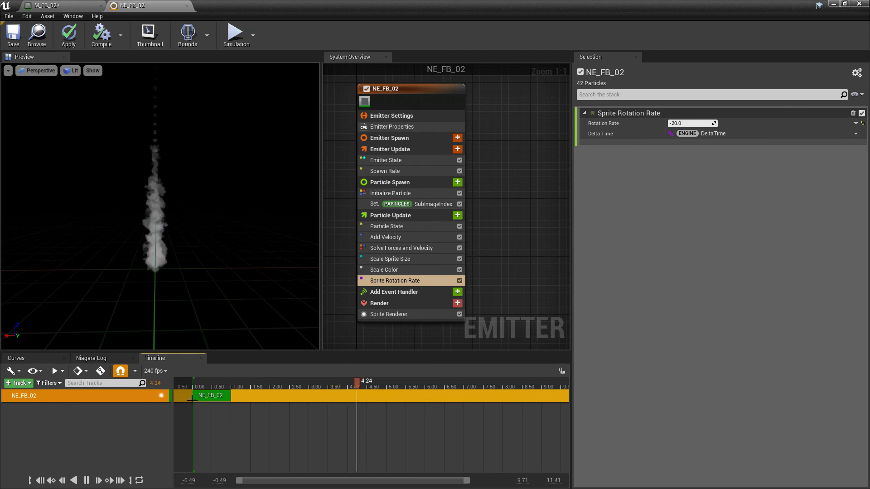
pyautogui.press('space')
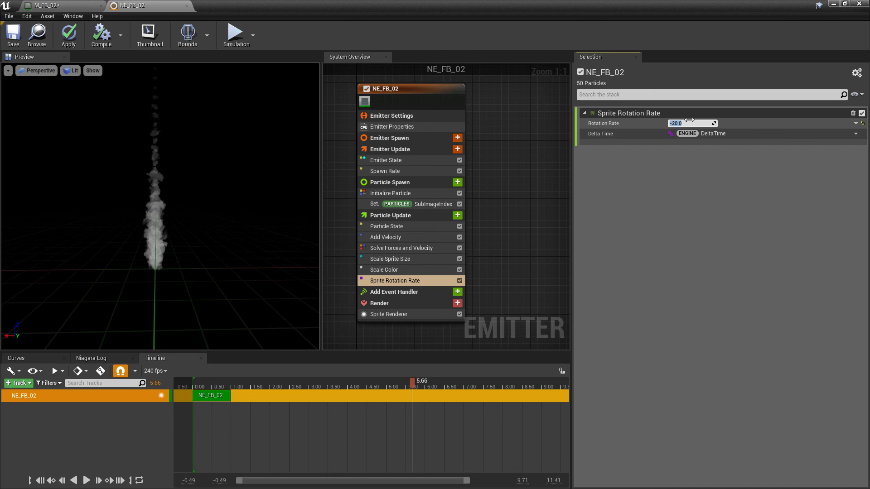
pyautogui.press('Return')
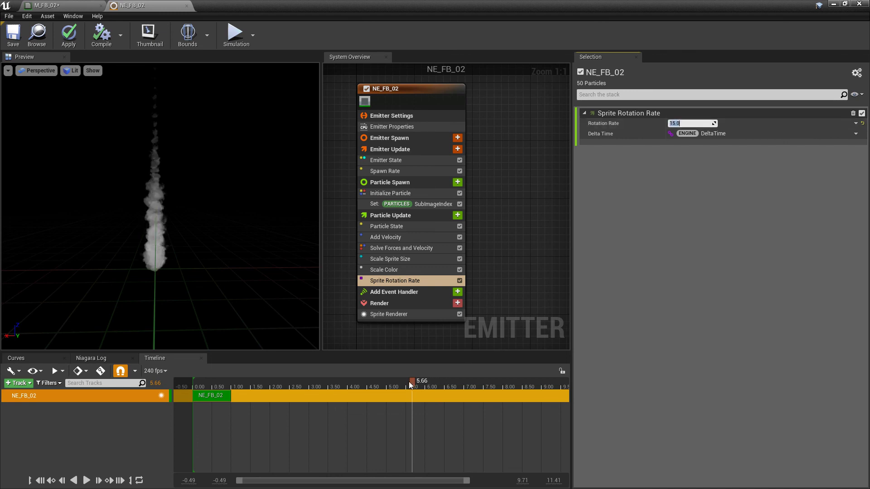
pyautogui.moveTo(412, 381); pyautogui.dragTo(195, 407)
pyautogui.press('space')
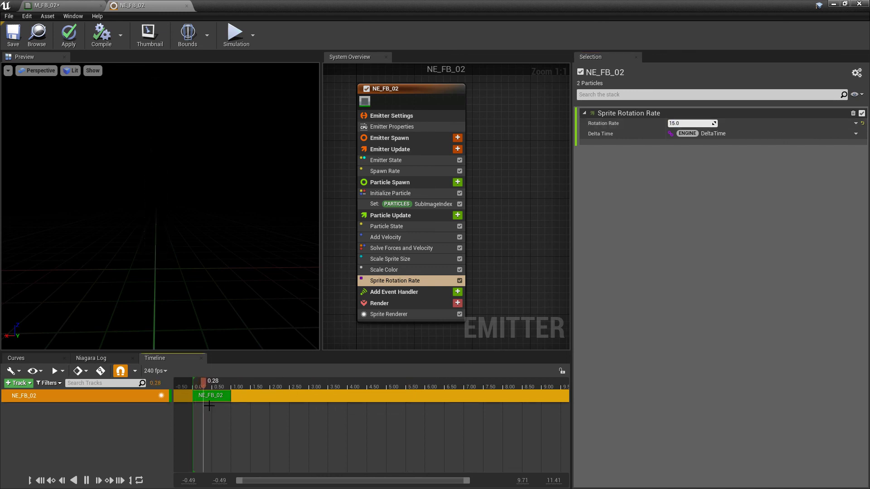